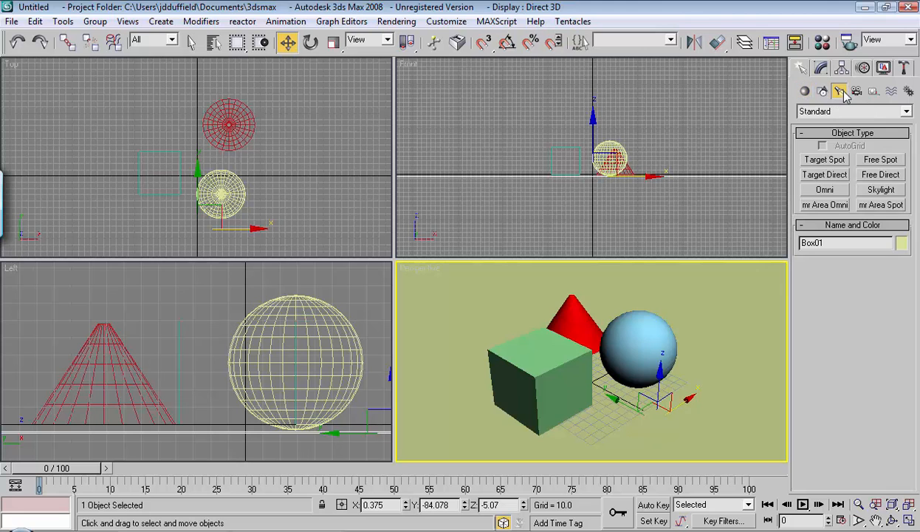
- Create a Standard target spotlight in the Front view, aimed down across the box at the sphere, with a target distance of about 373
{"action": "left_click", "coordinate": [811, 112]}
{"action": "left_click", "coordinate": [835, 125]}
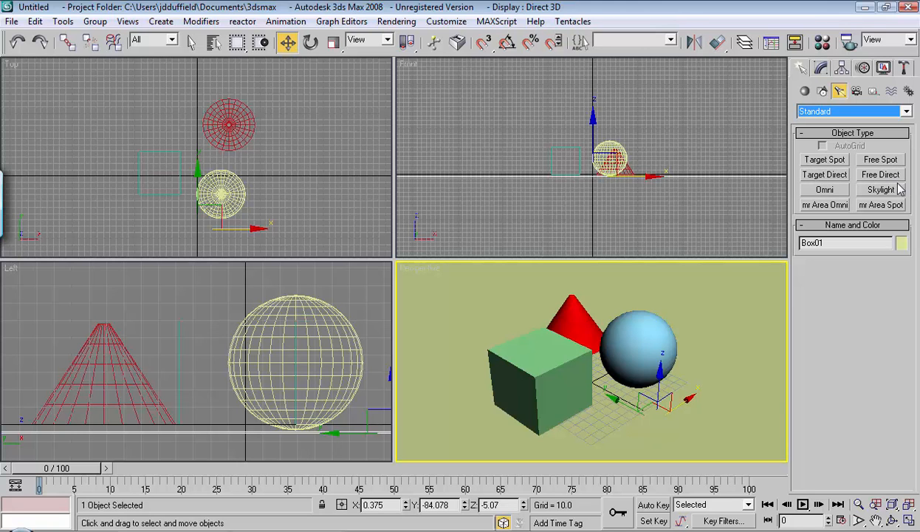
{"action": "left_click", "coordinate": [830, 160]}
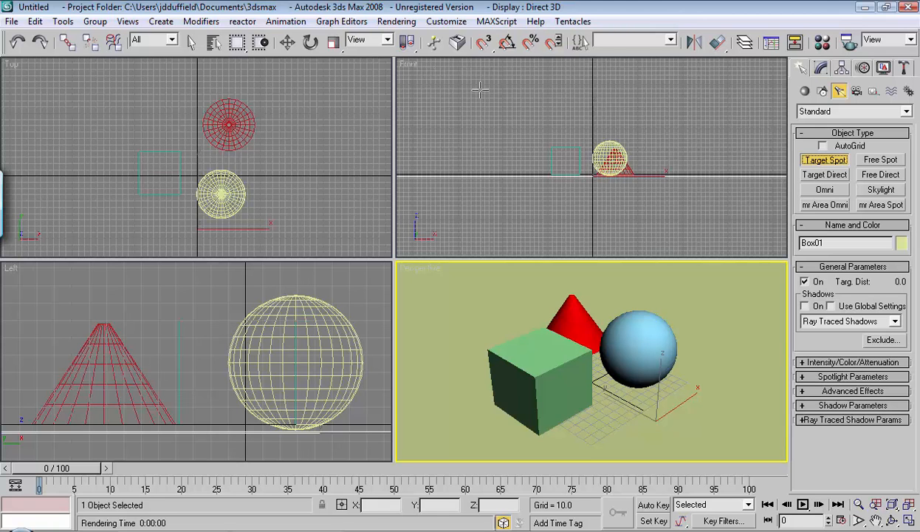
{"action": "left_click_drag", "start_coordinate": [490, 90], "coordinate": [617, 189]}
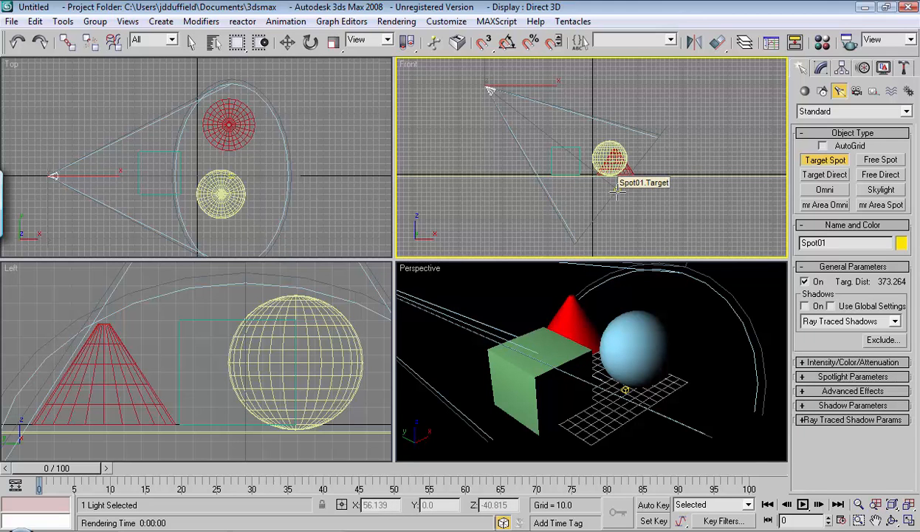
- Select the spotlight's target and source in turn, and move the source along X to about -210 in the Front view
{"action": "left_click", "coordinate": [288, 44]}
{"action": "left_click", "coordinate": [633, 88]}
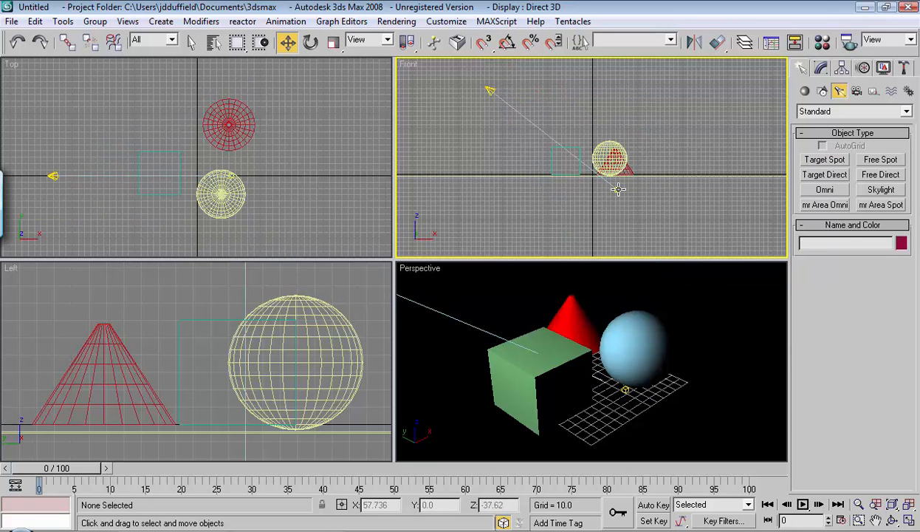
{"action": "left_click", "coordinate": [606, 180]}
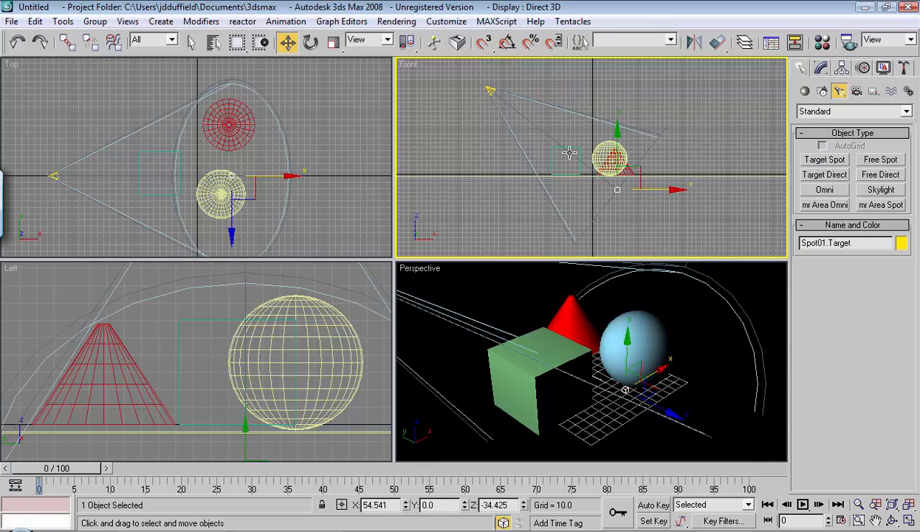
{"action": "left_click", "coordinate": [487, 91]}
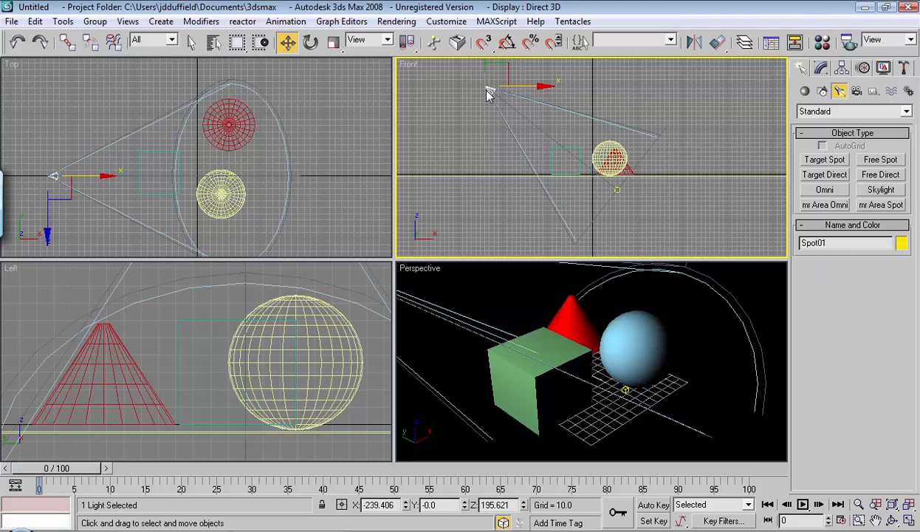
{"action": "left_click", "coordinate": [618, 191]}
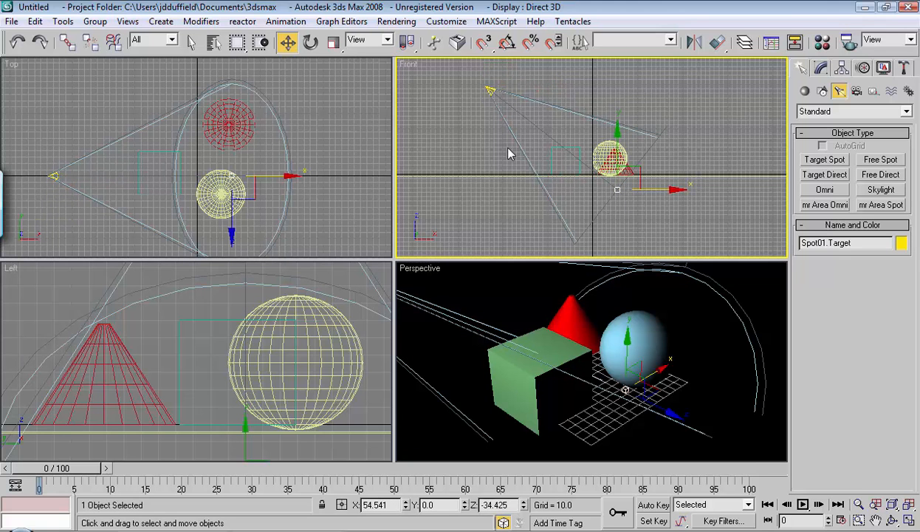
{"action": "left_click", "coordinate": [719, 96]}
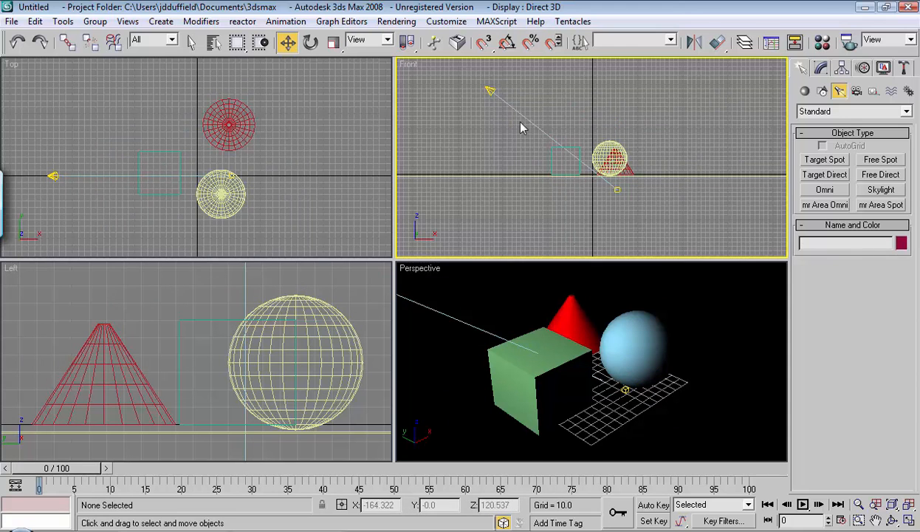
{"action": "left_click", "coordinate": [491, 90]}
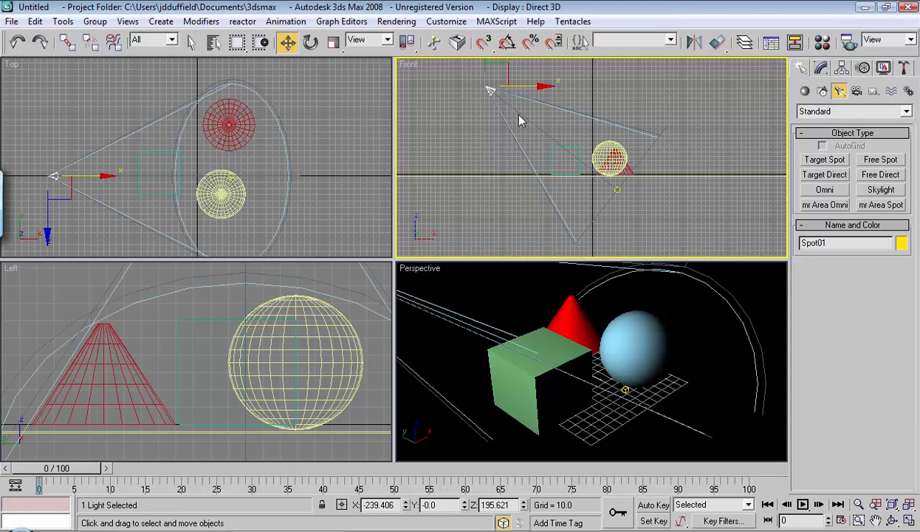
{"action": "left_click_drag", "start_coordinate": [540, 85], "coordinate": [553, 130]}
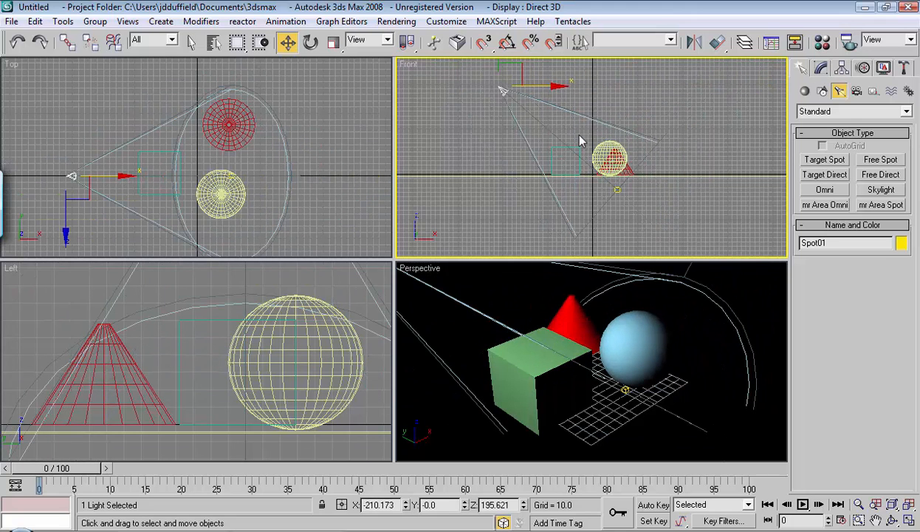
- Move the spotlight's target along X to about 18 in the Front view, and delete the target spotlight
{"action": "left_click", "coordinate": [653, 200]}
{"action": "left_click", "coordinate": [616, 191]}
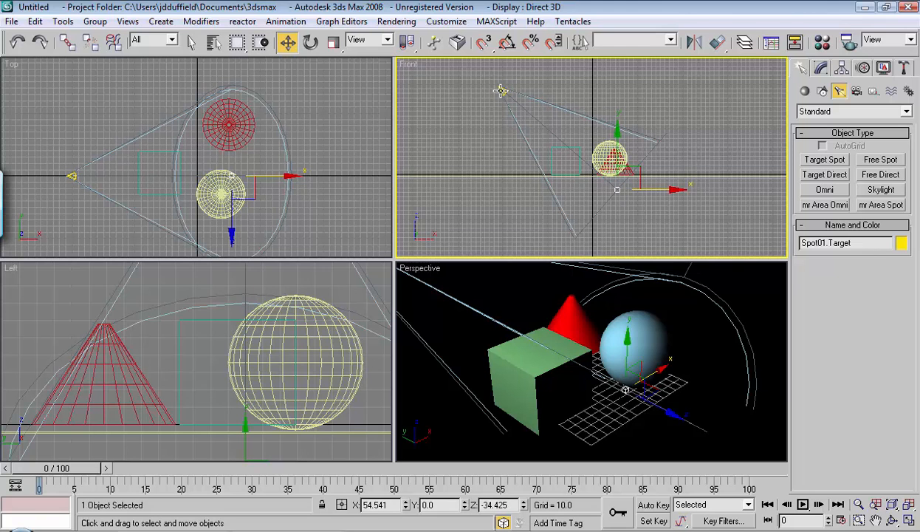
{"action": "left_click", "coordinate": [618, 198]}
{"action": "left_click", "coordinate": [618, 190]}
{"action": "left_click_drag", "start_coordinate": [678, 190], "coordinate": [662, 124]}
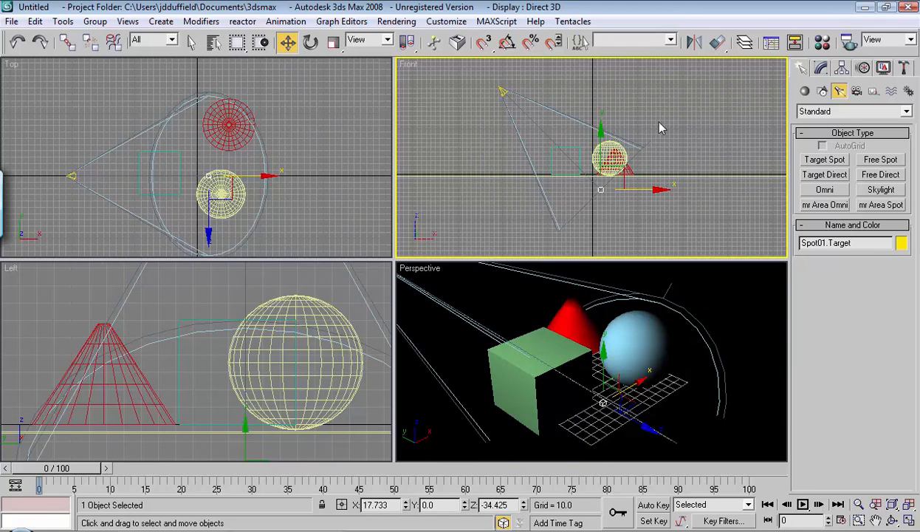
{"action": "key", "text": "Delete"}
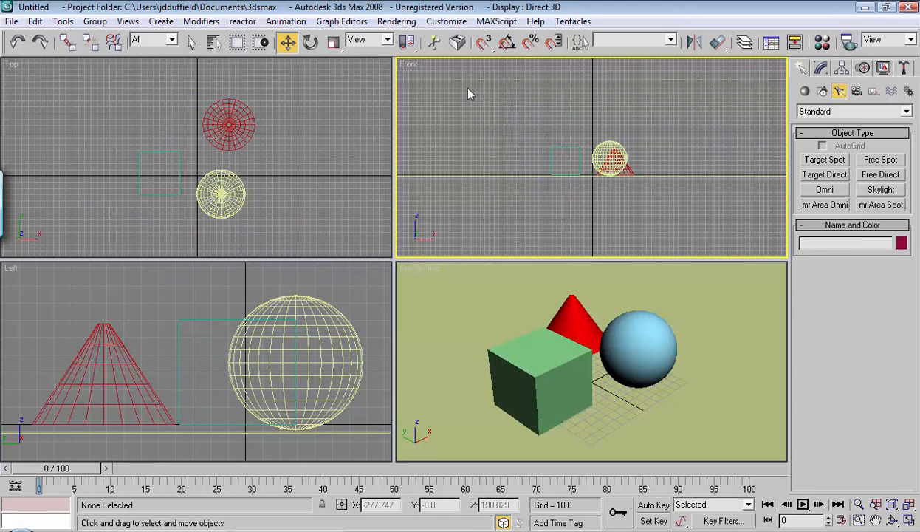
- Place a free spotlight above and beside the box in the Front view and rotate it toward the objects to about X 59, Z -90.5
{"action": "left_click", "coordinate": [880, 161]}
{"action": "left_click", "coordinate": [505, 115]}
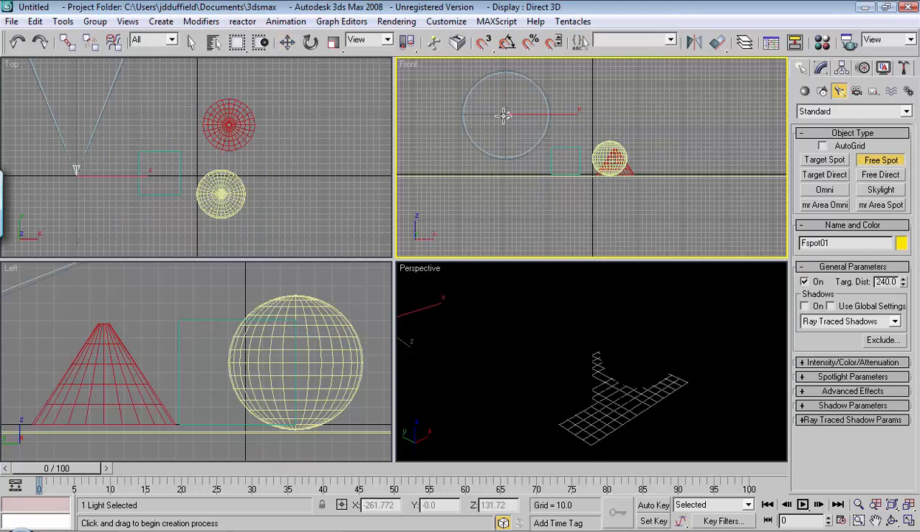
{"action": "left_click", "coordinate": [311, 42]}
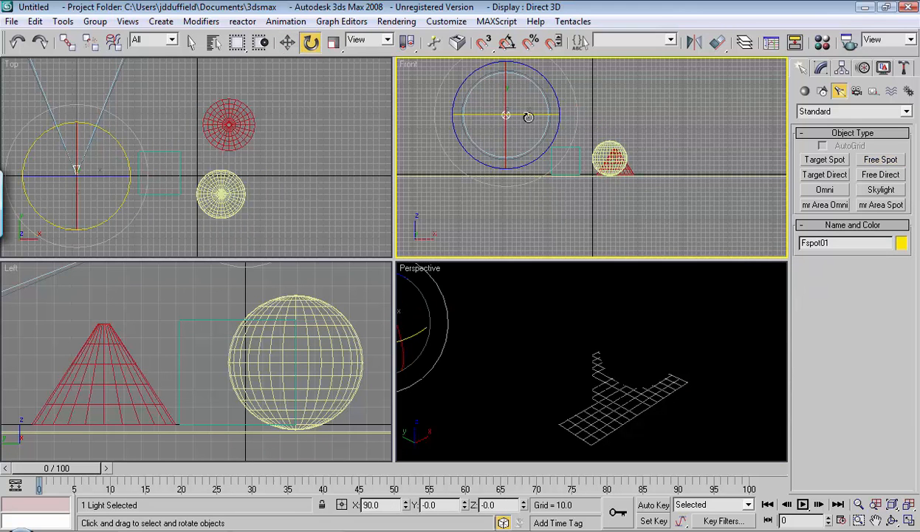
{"action": "left_click_drag", "start_coordinate": [528, 116], "coordinate": [397, 127]}
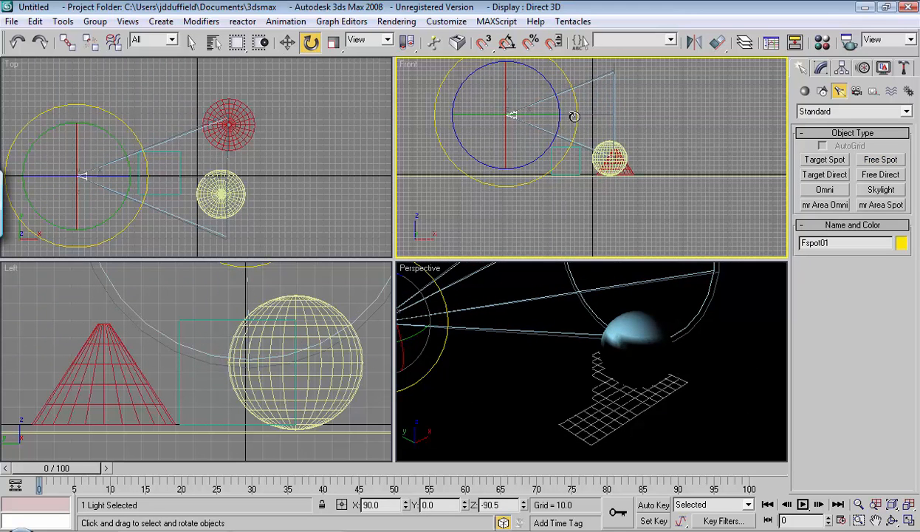
{"action": "left_click_drag", "start_coordinate": [575, 121], "coordinate": [568, 176]}
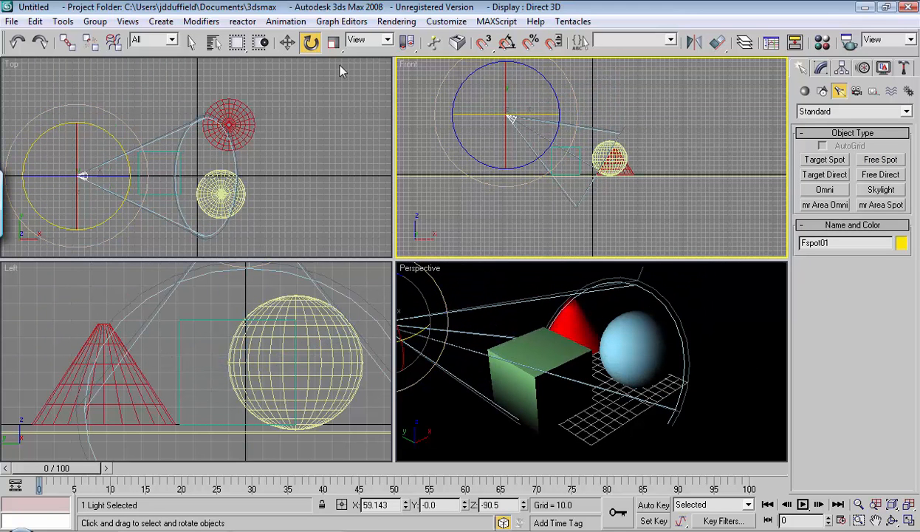
- Move the free spotlight to about X -202, Z 144 in the Front view and reselect it
{"action": "left_click", "coordinate": [288, 42]}
{"action": "mouse_move", "coordinate": [509, 101]}
{"action": "left_mouse_down"}
{"action": "mouse_move", "coordinate": [550, 103]}
{"action": "mouse_move", "coordinate": [522, 90]}
{"action": "left_mouse_up"}
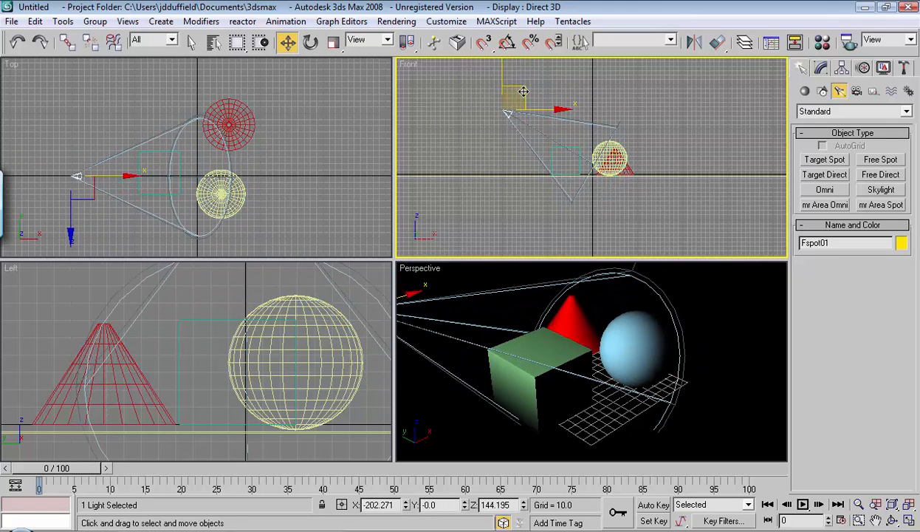
{"action": "left_click", "coordinate": [594, 101]}
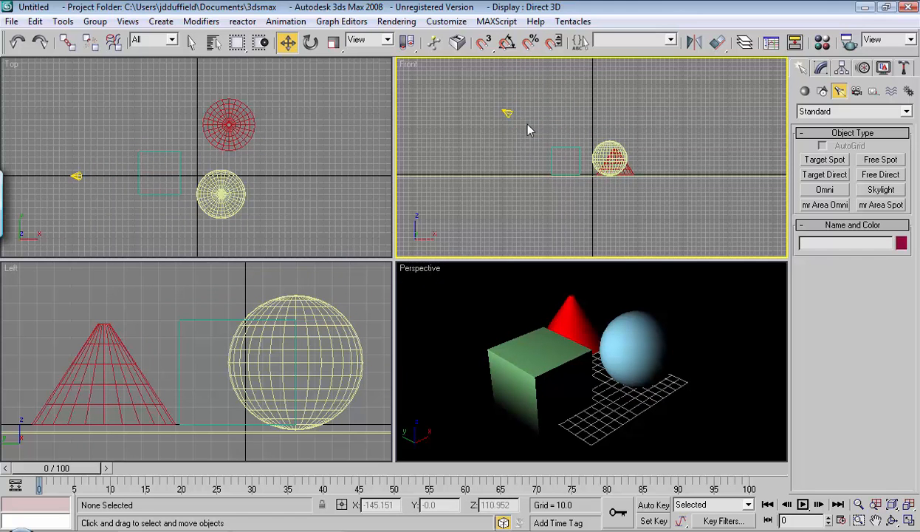
{"action": "left_click", "coordinate": [508, 113]}
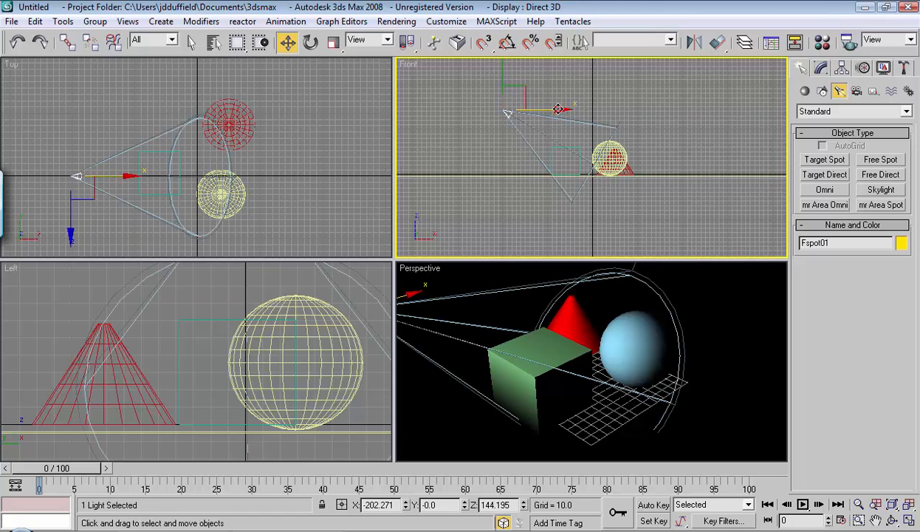
- Move the free spotlight along X closer to the objects and rotate it to re-aim its beam
{"action": "left_click_drag", "start_coordinate": [558, 108], "coordinate": [572, 24]}
{"action": "left_click", "coordinate": [310, 43]}
{"action": "left_click_drag", "start_coordinate": [526, 110], "coordinate": [597, 135]}
{"action": "key", "text": "w"}
{"action": "left_click", "coordinate": [521, 152]}
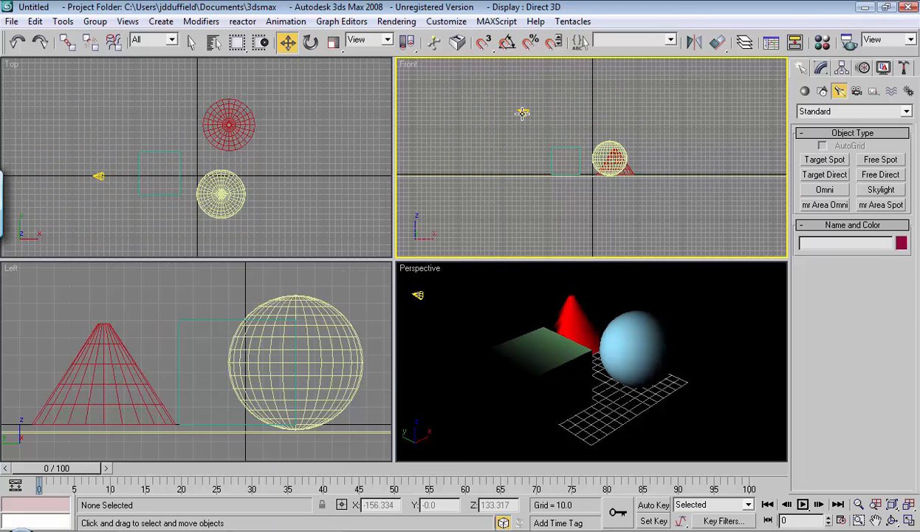
- Delete the free spotlight from the scene
{"action": "left_click", "coordinate": [523, 112]}
{"action": "key", "text": "Delete"}
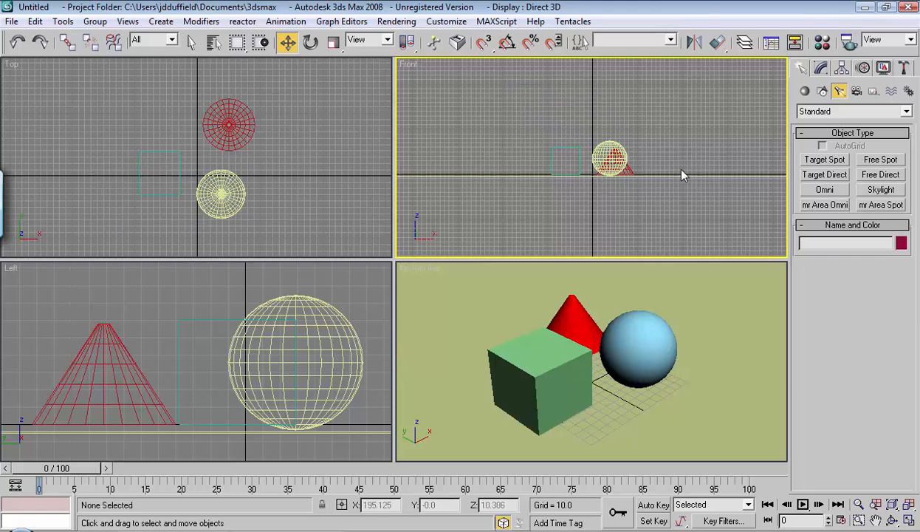
{"action": "left_click", "coordinate": [651, 273]}
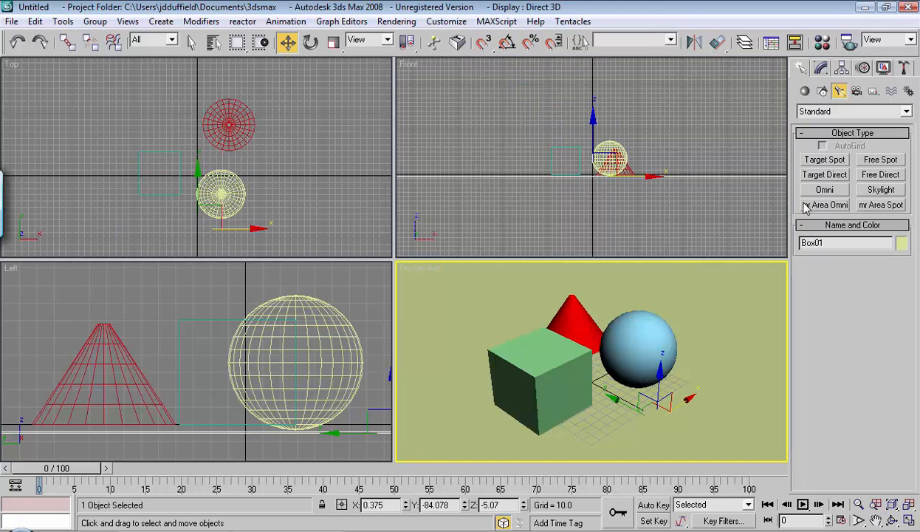
- Create a target directional light in the Front view aimed at the objects, and move its target under the sphere to about X 40, Y -31
{"action": "left_click", "coordinate": [828, 176]}
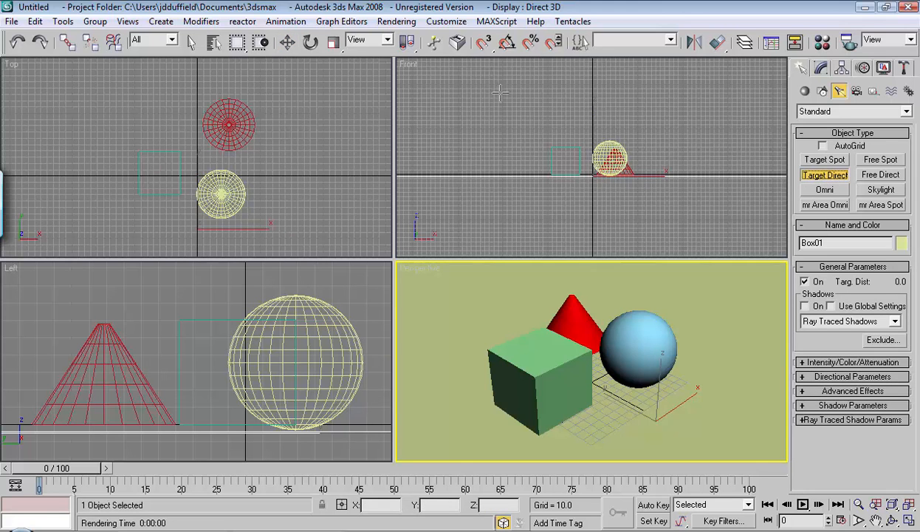
{"action": "left_click_drag", "start_coordinate": [491, 97], "coordinate": [637, 184]}
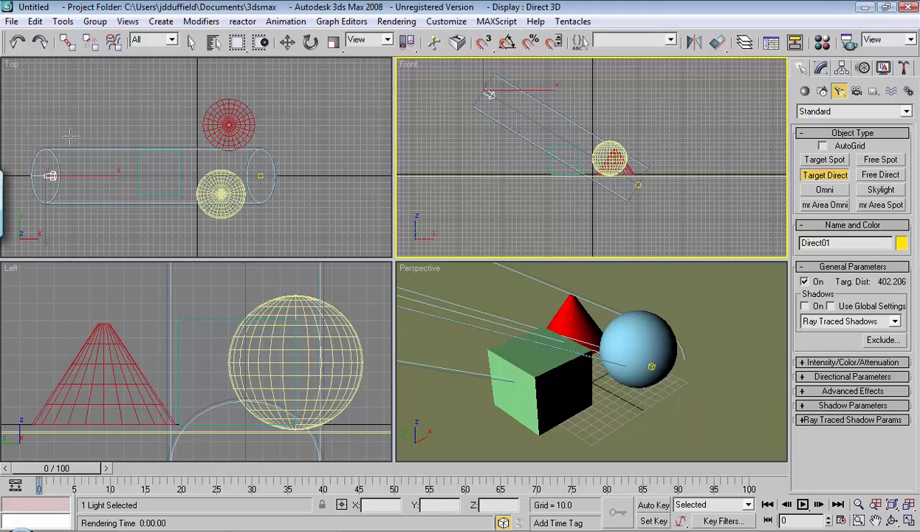
{"action": "left_click", "coordinate": [288, 43]}
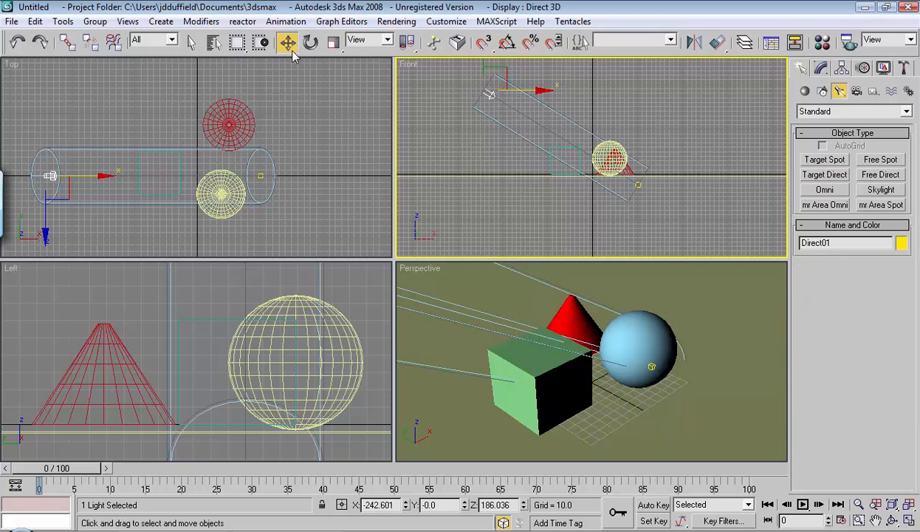
{"action": "left_click", "coordinate": [259, 176]}
{"action": "left_click_drag", "start_coordinate": [275, 153], "coordinate": [234, 172]}
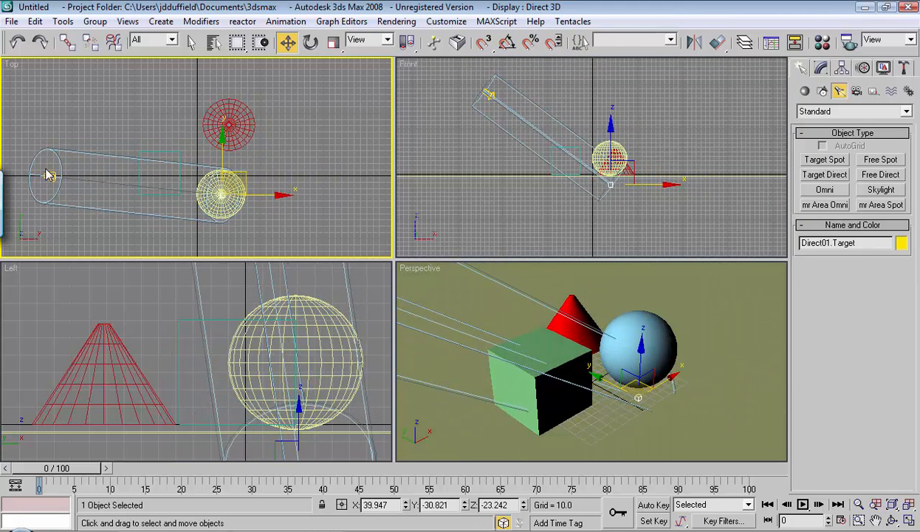
- Render the Perspective view to check the directional light's pool of light, and close the render
{"action": "right_click", "coordinate": [547, 283]}
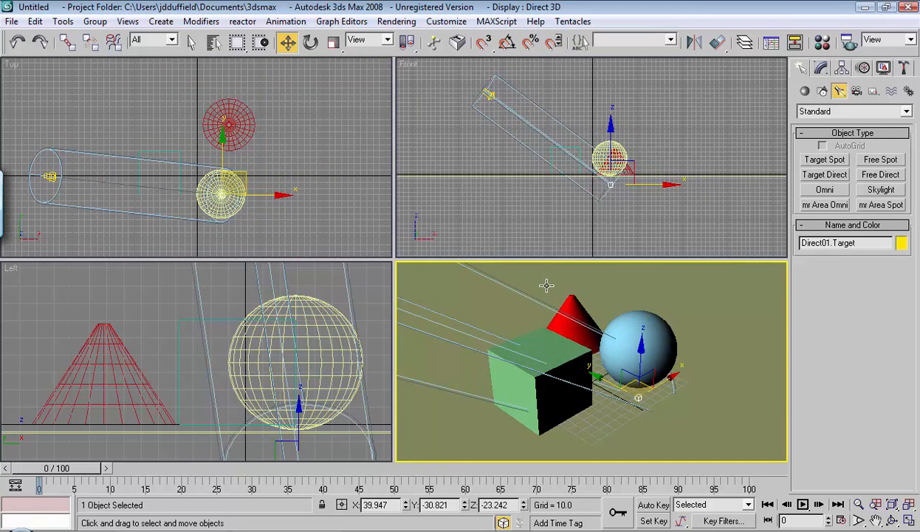
{"action": "key", "text": "shift+q"}
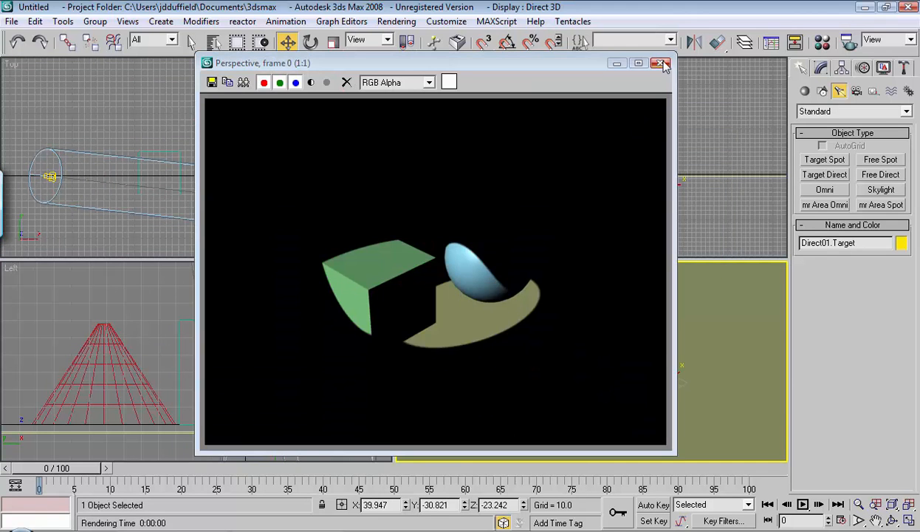
{"action": "left_click", "coordinate": [661, 64]}
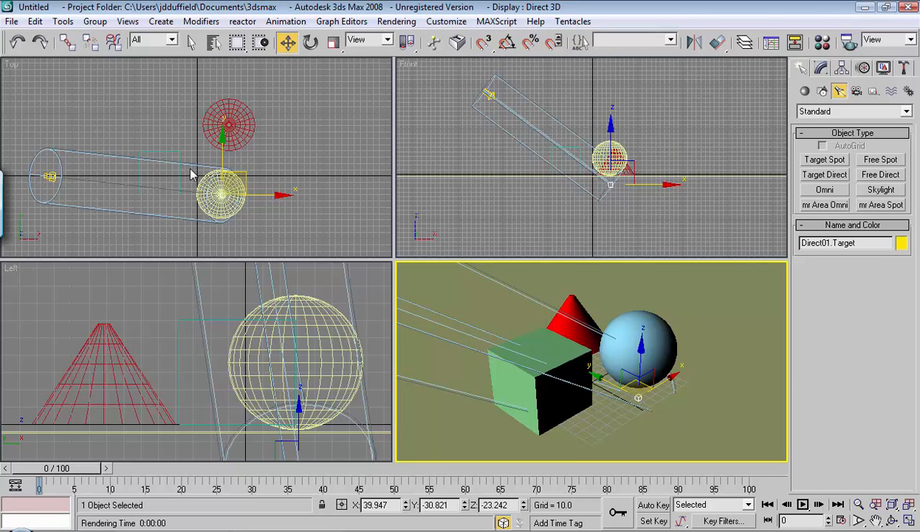
- Move the green box along Y to about 74.6, out of the directional beam, and test-render the Perspective view again
{"action": "left_click", "coordinate": [172, 151]}
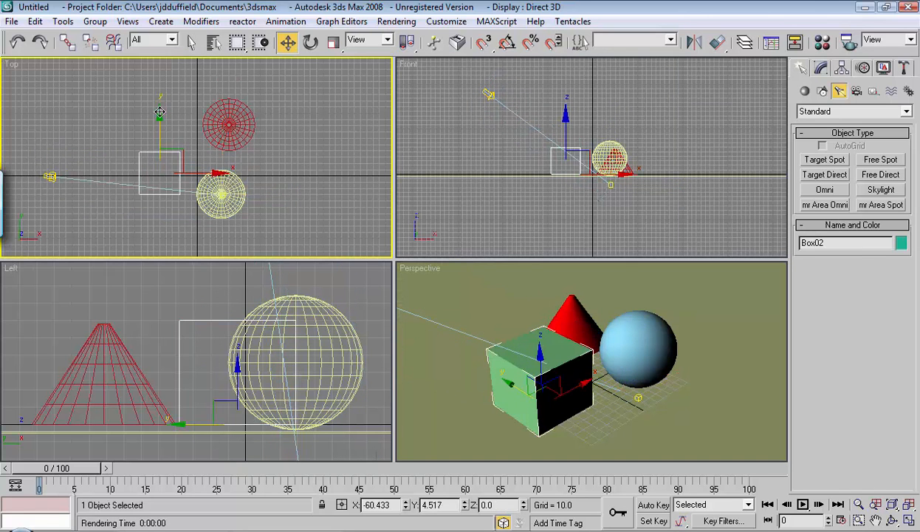
{"action": "left_click_drag", "start_coordinate": [160, 113], "coordinate": [160, 69]}
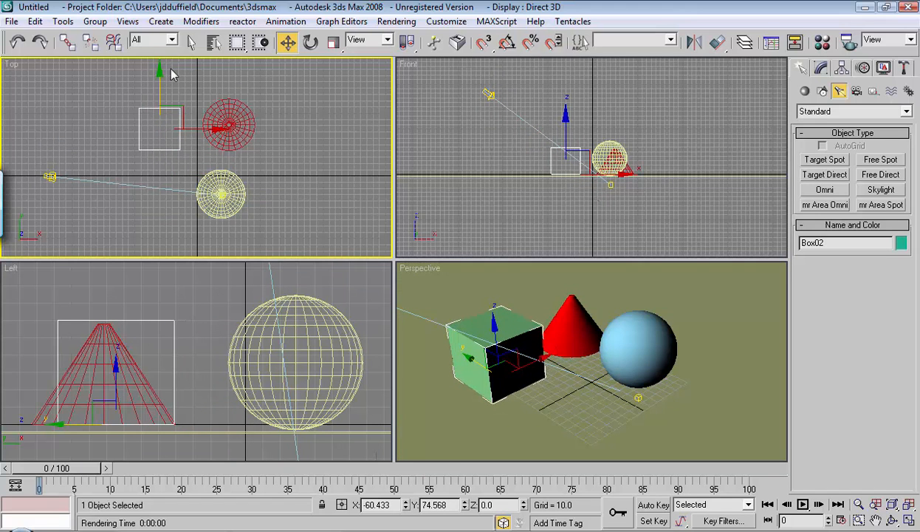
{"action": "right_click", "coordinate": [453, 277]}
{"action": "key", "text": "shift+q"}
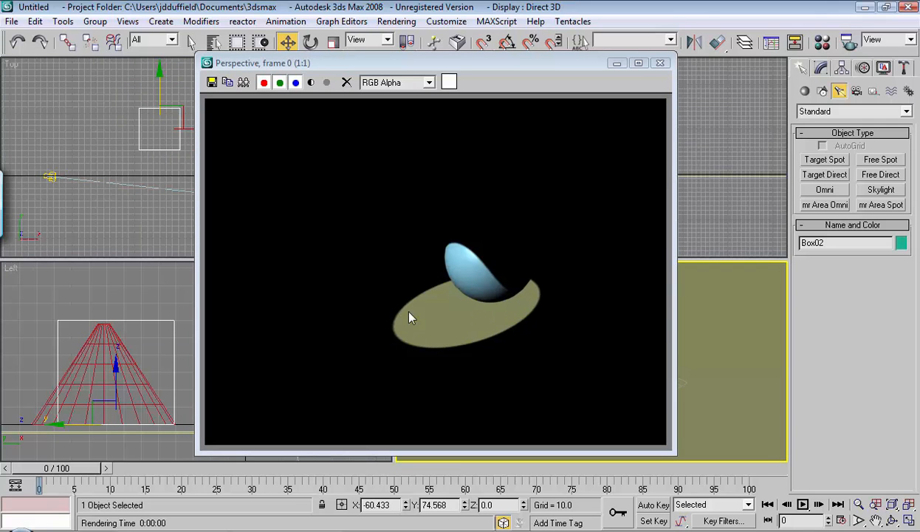
{"action": "left_click", "coordinate": [660, 63]}
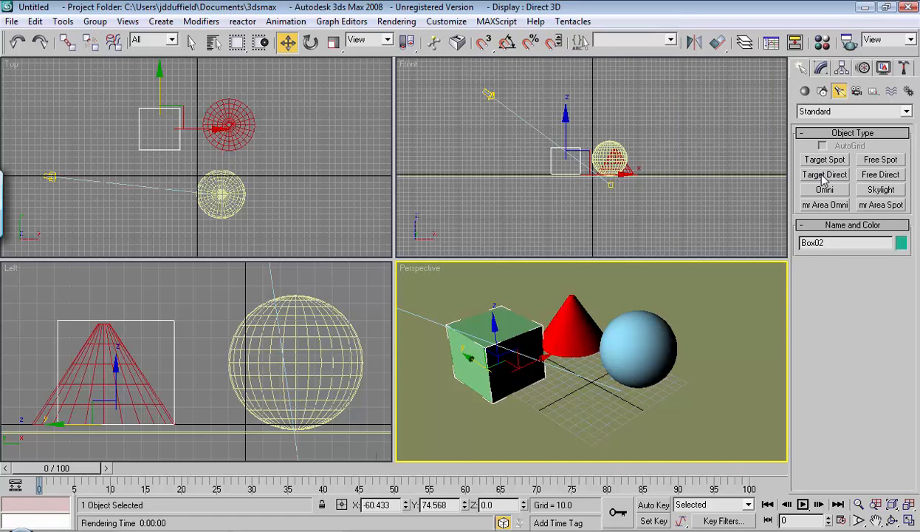
- Shift the directional light's target along X toward the box, move the light to about X -167, Z 186, and delete the light
{"action": "left_click", "coordinate": [612, 184]}
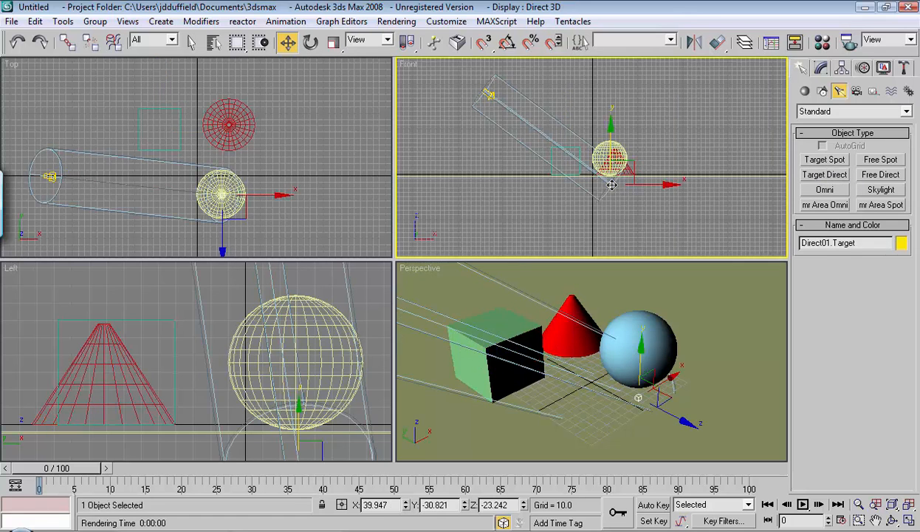
{"action": "left_click_drag", "start_coordinate": [670, 187], "coordinate": [629, 191]}
{"action": "left_click", "coordinate": [490, 94]}
{"action": "left_click_drag", "start_coordinate": [532, 93], "coordinate": [580, 114]}
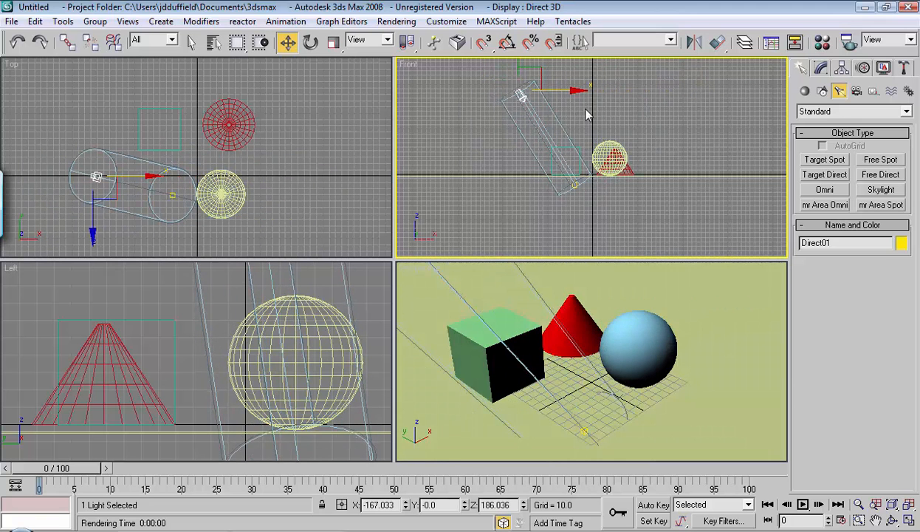
{"action": "key", "text": "Delete"}
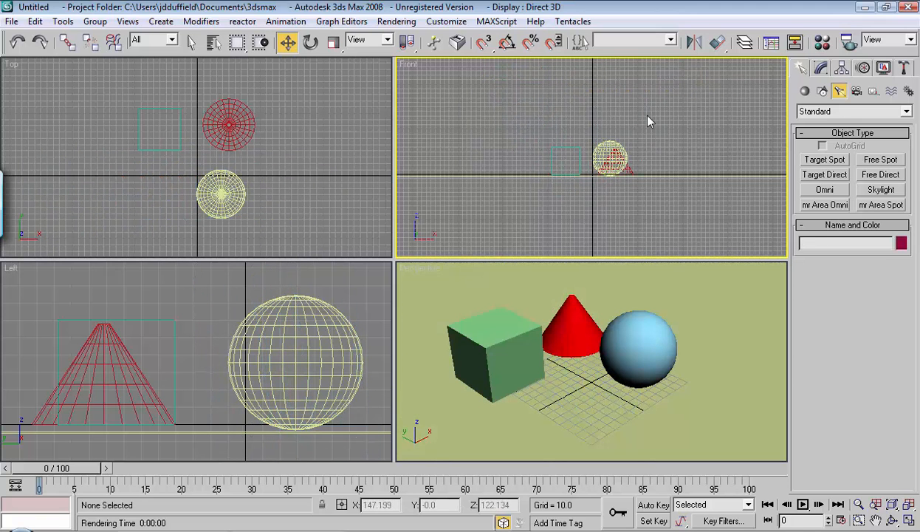
- Place a free directional light above the box in the Front view and rotate it to about X 65.7, Z -90, aiming at the sphere
{"action": "left_click", "coordinate": [886, 176]}
{"action": "left_click", "coordinate": [516, 113]}
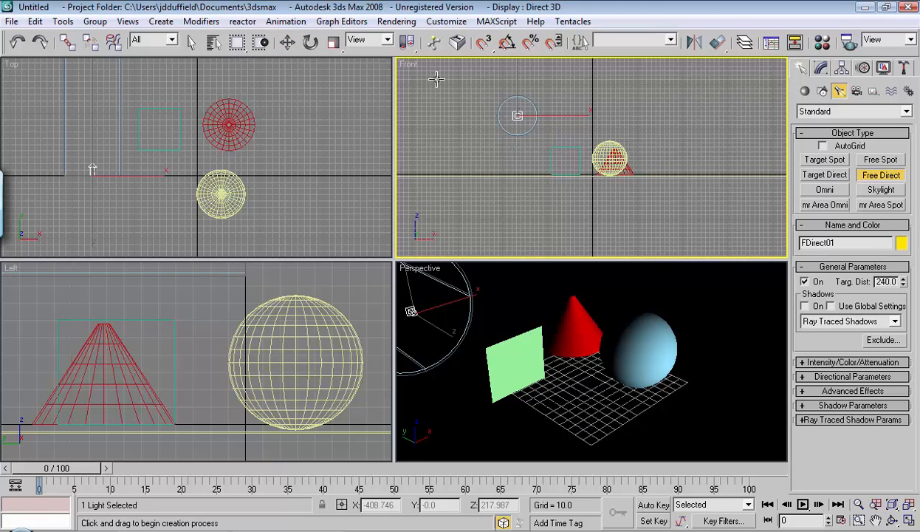
{"action": "left_click", "coordinate": [310, 42]}
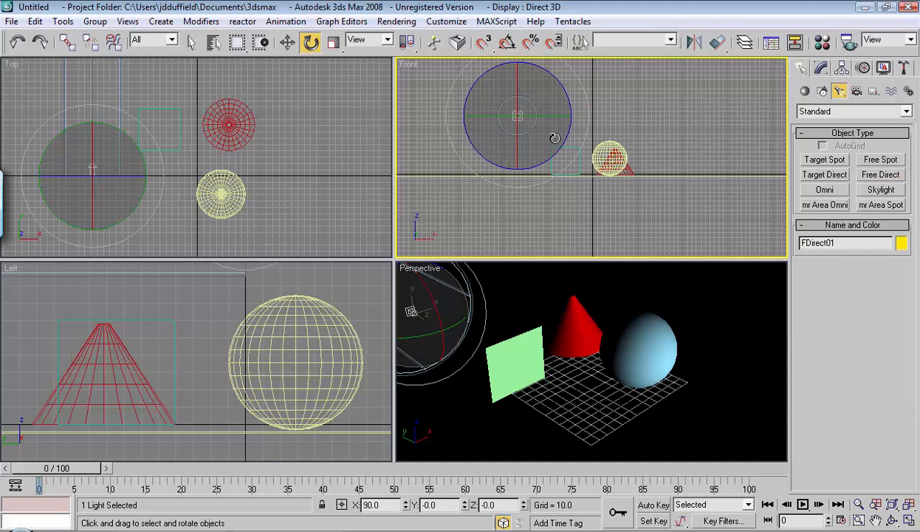
{"action": "left_click_drag", "start_coordinate": [555, 115], "coordinate": [434, 126]}
{"action": "left_click_drag", "start_coordinate": [583, 120], "coordinate": [583, 142]}
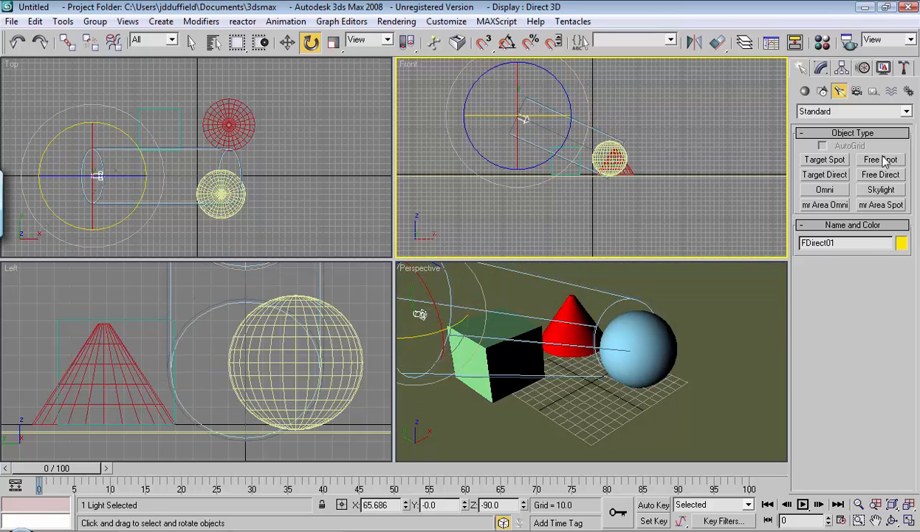
- Render the Perspective view to check the free directional light, and close the render
{"action": "left_click", "coordinate": [288, 43]}
{"action": "right_click", "coordinate": [727, 299]}
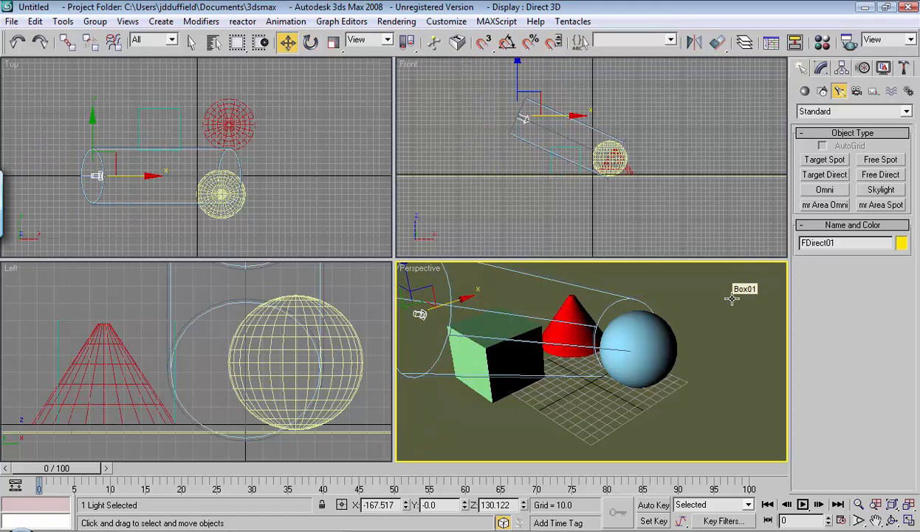
{"action": "key", "text": "shift+q"}
{"action": "left_click", "coordinate": [659, 63]}
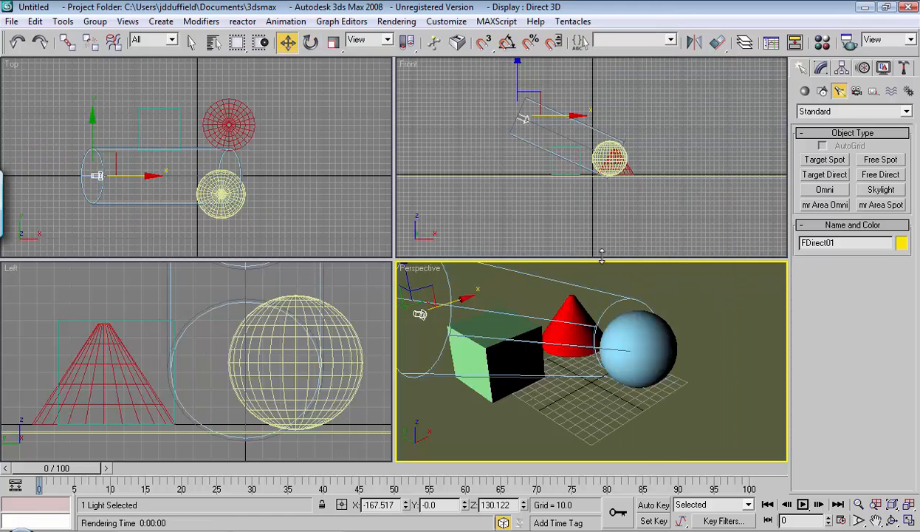
- Delete the free directional light from the scene
{"action": "left_click", "coordinate": [521, 153]}
{"action": "left_click", "coordinate": [525, 119]}
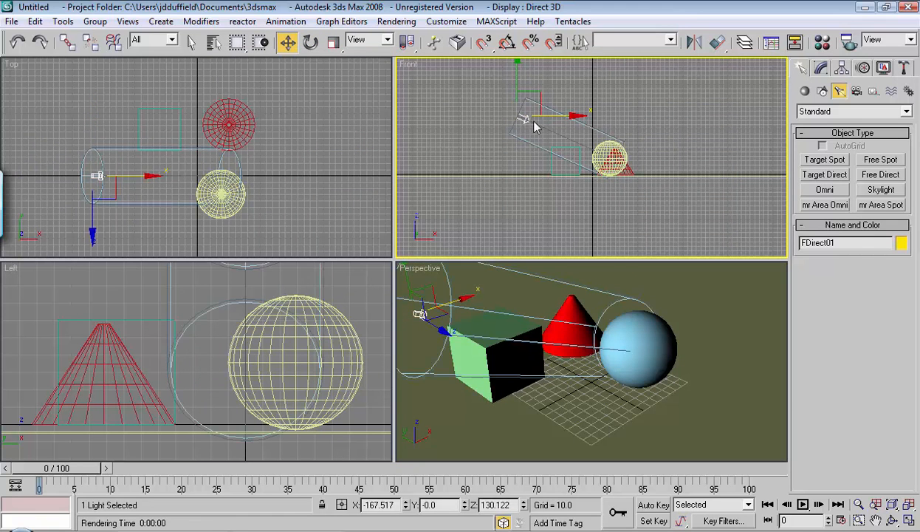
{"action": "key", "text": "Delete"}
- Place an omni light above the box on its negative X side in the Front view, and test-render the Perspective view
{"action": "left_click", "coordinate": [825, 190]}
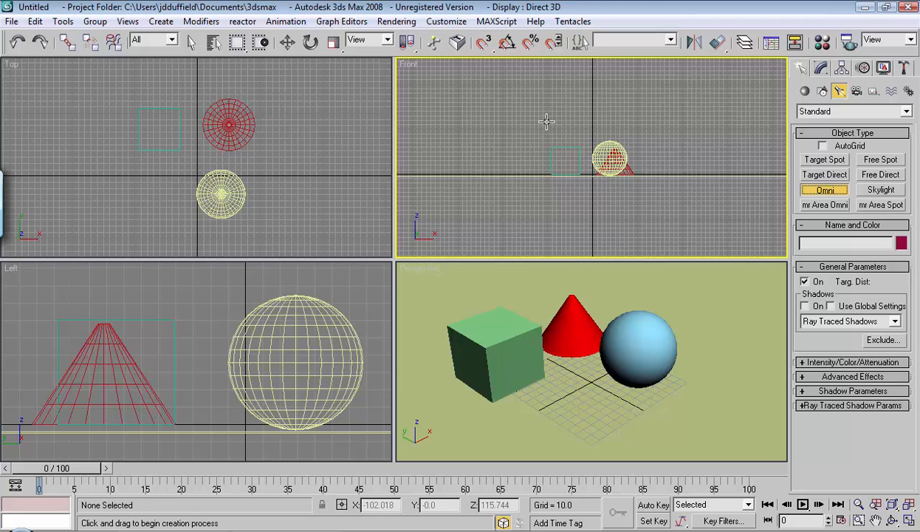
{"action": "left_click", "coordinate": [514, 102]}
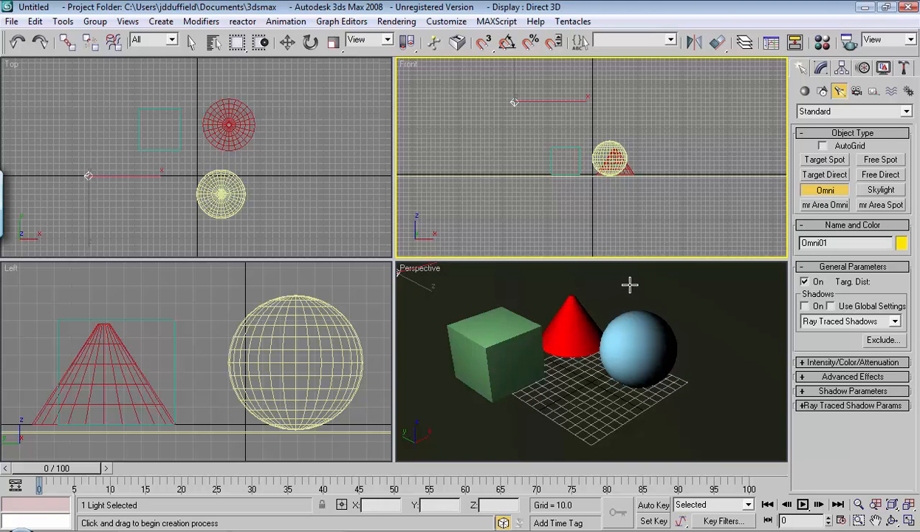
{"action": "right_click", "coordinate": [605, 280]}
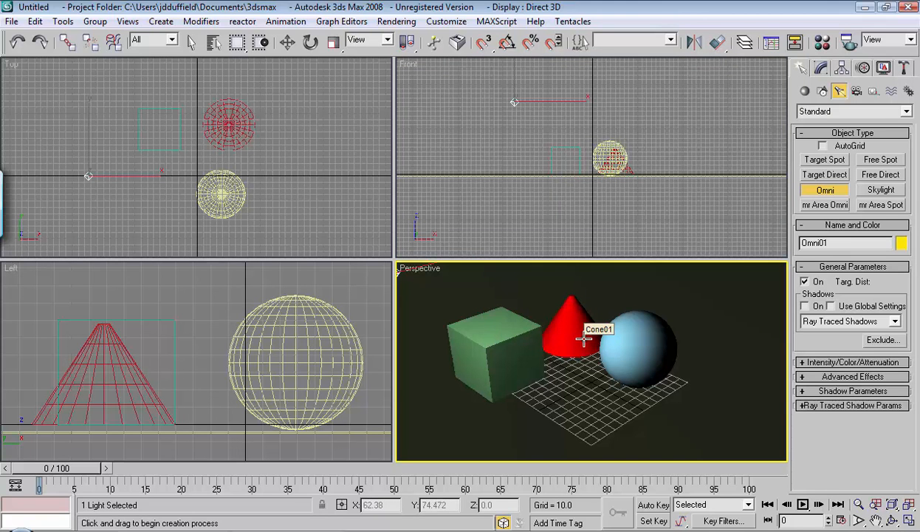
{"action": "key", "text": "shift+q"}
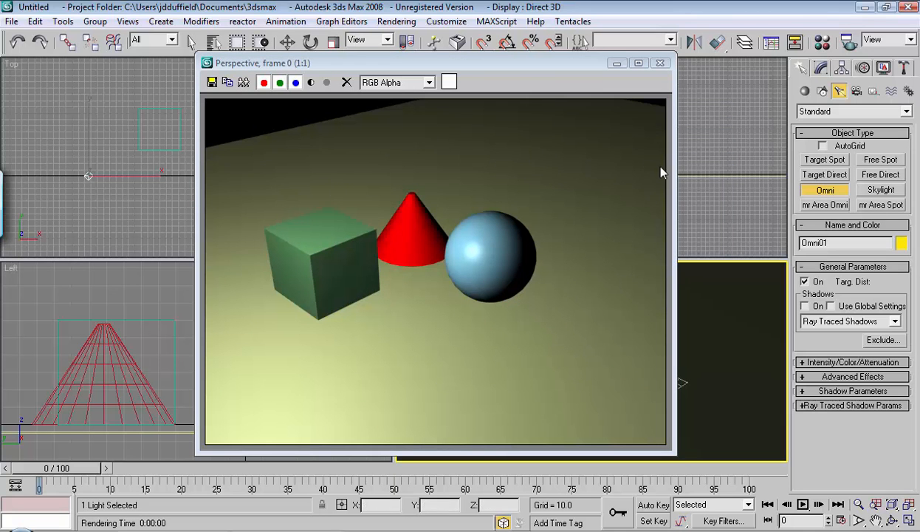
{"action": "left_click", "coordinate": [663, 63]}
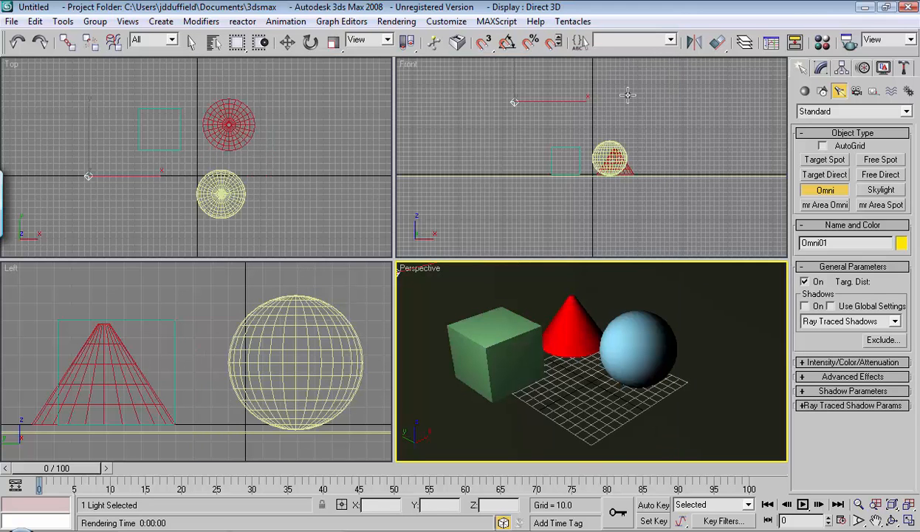
- Add an omni light above the objects' positive X side and another behind the cone, raising the latter to about Z 152
{"action": "left_click", "coordinate": [685, 95]}
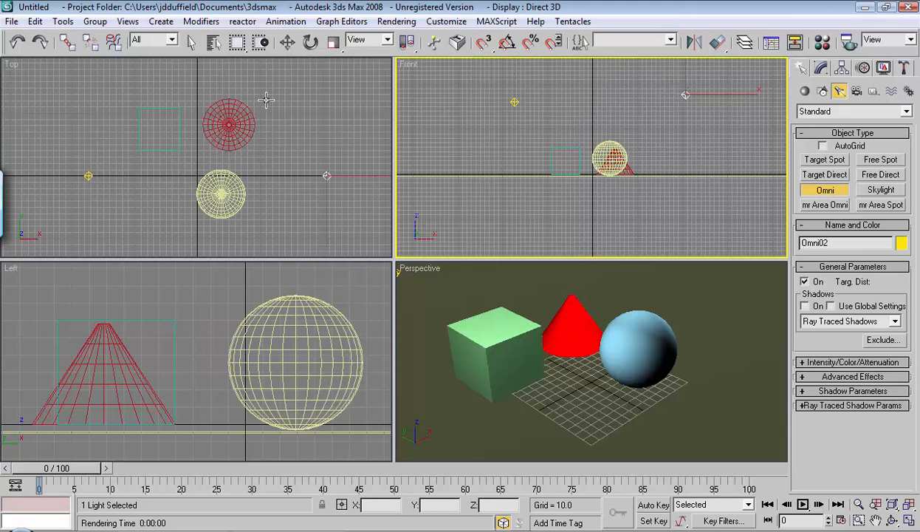
{"action": "left_click", "coordinate": [239, 77]}
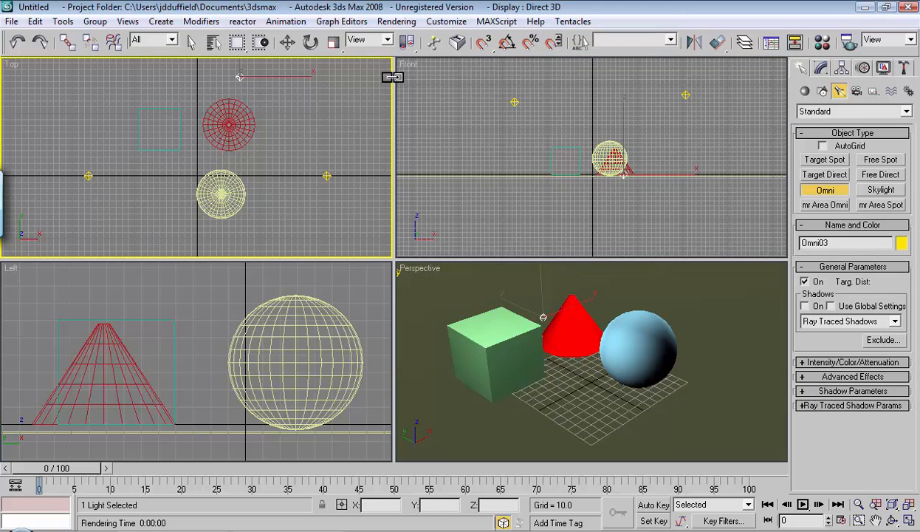
{"action": "left_click", "coordinate": [288, 42]}
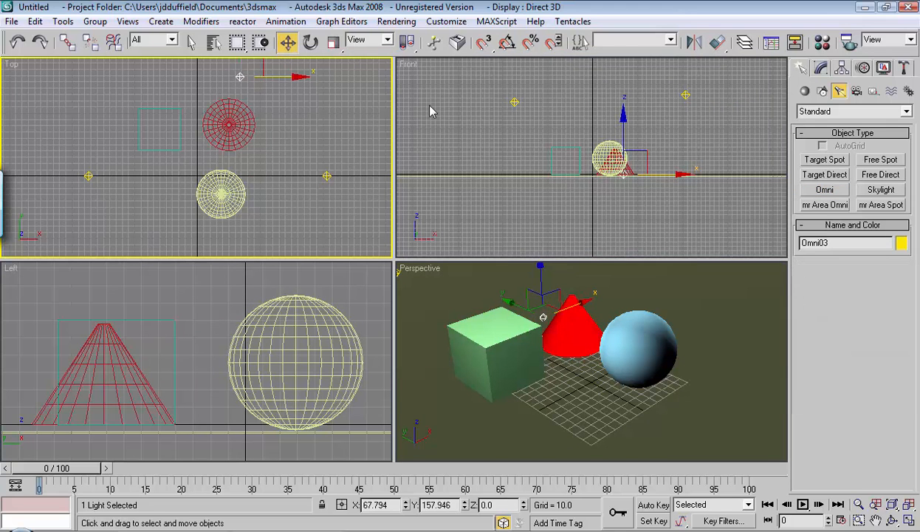
{"action": "left_click", "coordinate": [622, 120]}
{"action": "left_click_drag", "start_coordinate": [623, 114], "coordinate": [623, 106]}
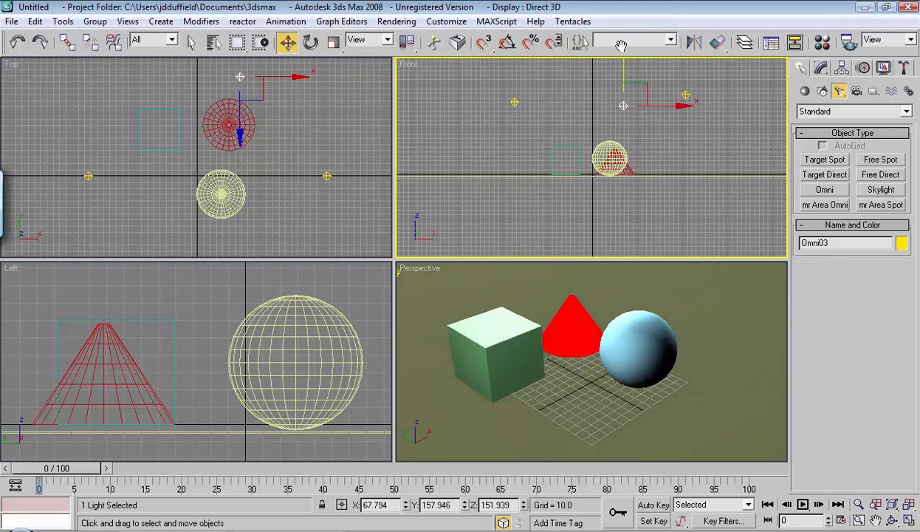
- Render the Perspective view to check the combined effect of the three omni lights, and close the render
{"action": "right_click", "coordinate": [703, 284]}
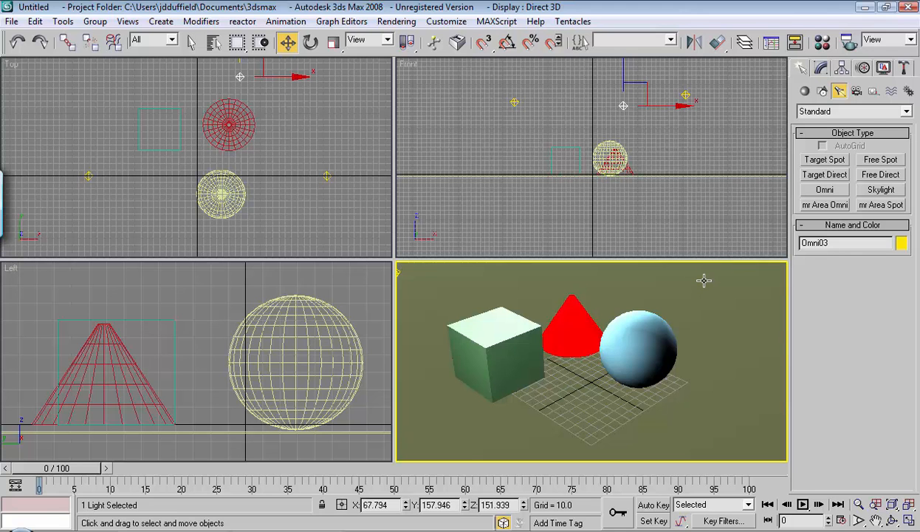
{"action": "key", "text": "shift+q"}
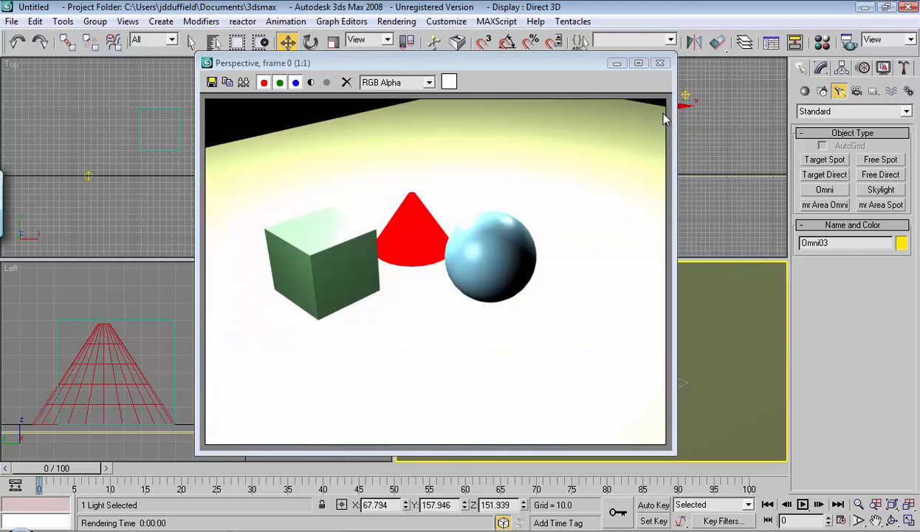
{"action": "left_click", "coordinate": [660, 62]}
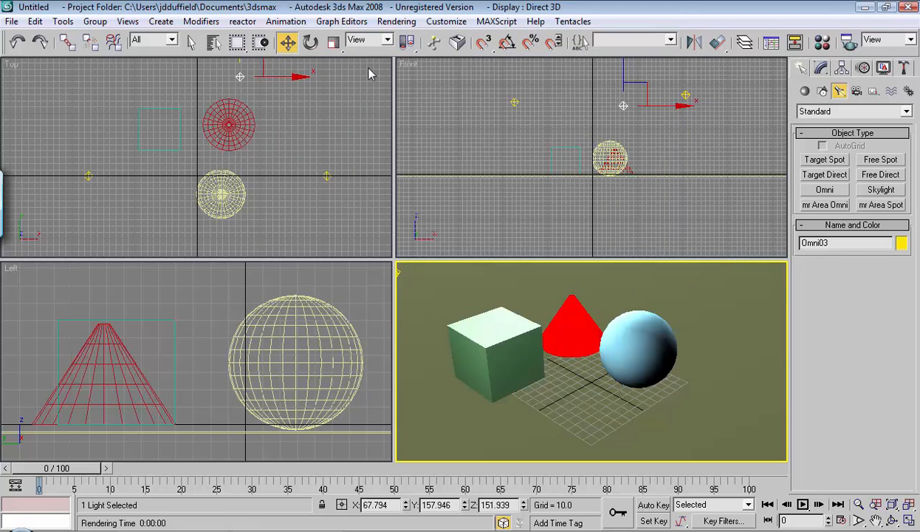
- Delete all three omni lights from the scene
{"action": "left_click", "coordinate": [515, 104]}
{"action": "key", "text": "Delete"}
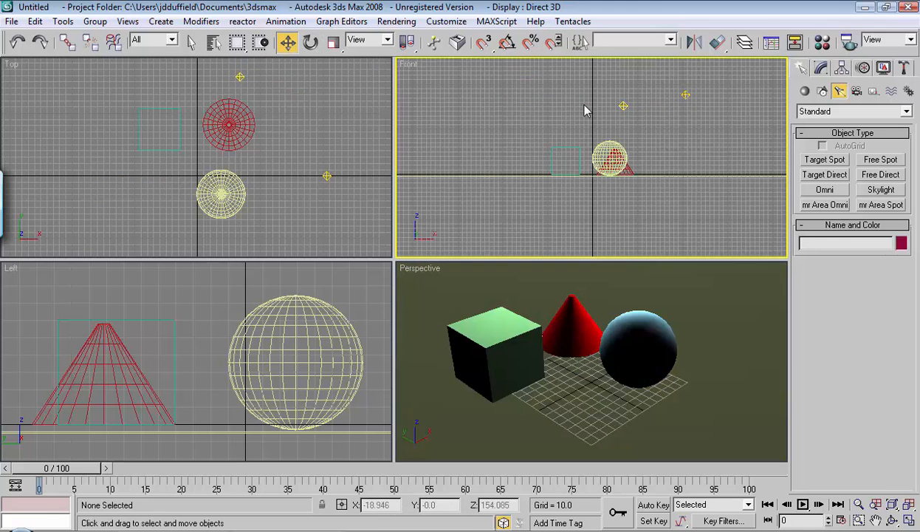
{"action": "left_click", "coordinate": [623, 106]}
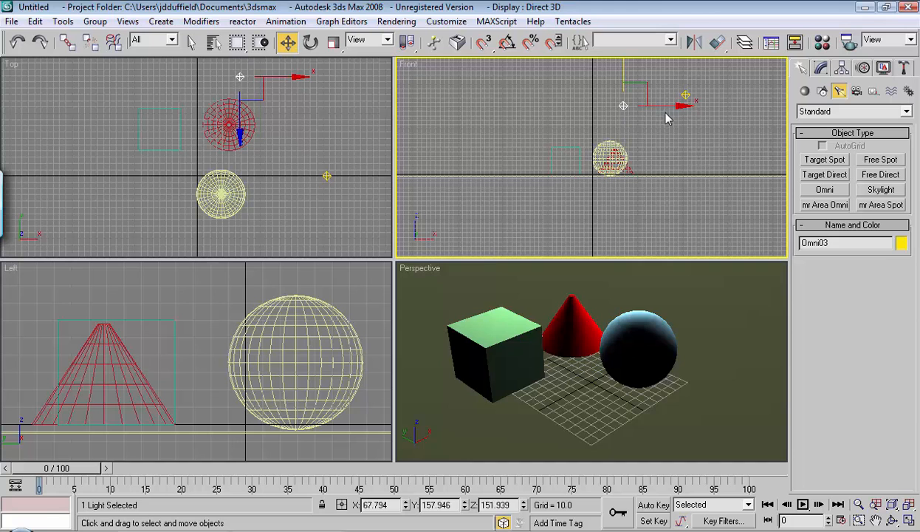
{"action": "key", "text": "Delete"}
{"action": "left_click", "coordinate": [686, 94]}
{"action": "key", "text": "Delete"}
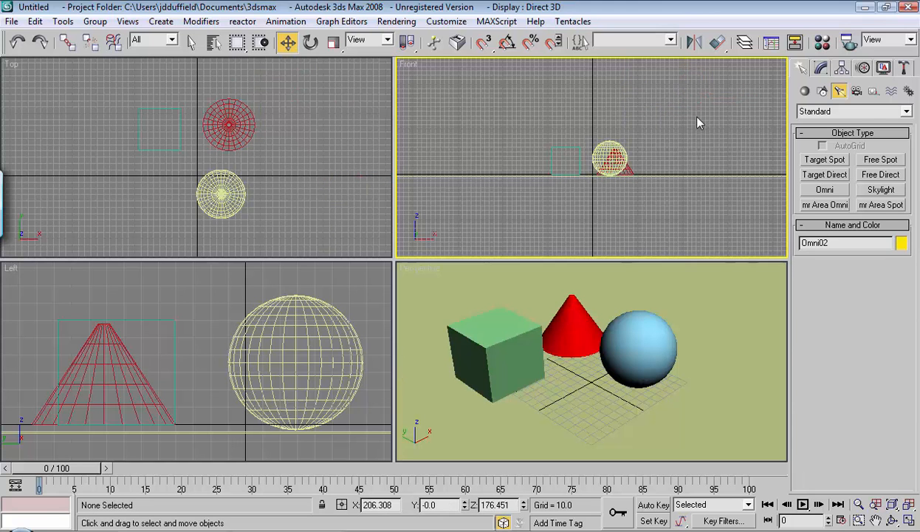
- Create a target spotlight in the Front view, aimed past the sphere with a target distance of about 405, and test-render the Perspective view
{"action": "left_click", "coordinate": [835, 162]}
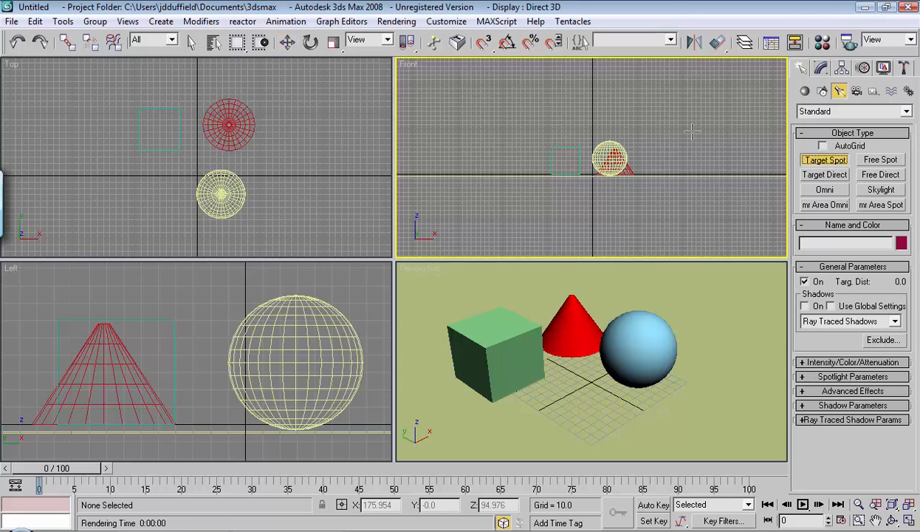
{"action": "left_click_drag", "start_coordinate": [499, 95], "coordinate": [642, 193]}
{"action": "left_click", "coordinate": [581, 277]}
{"action": "key", "text": "shift+q"}
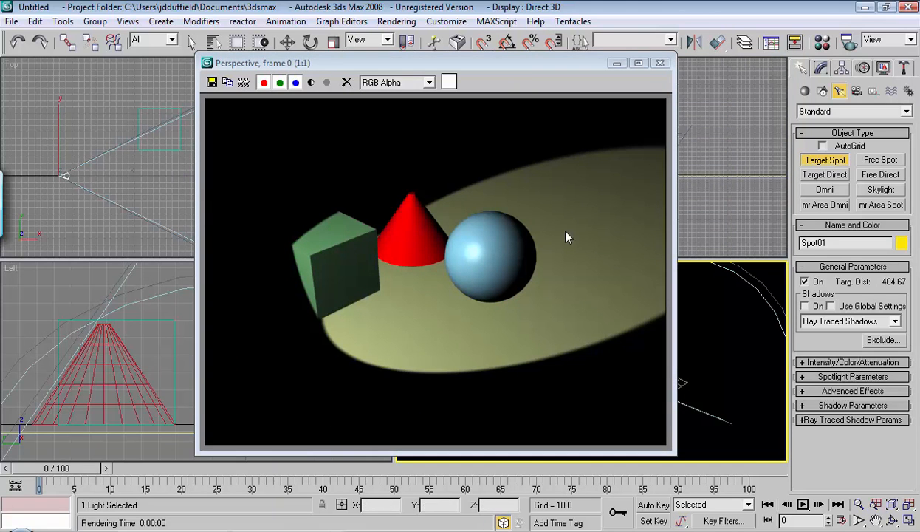
{"action": "left_click", "coordinate": [660, 64]}
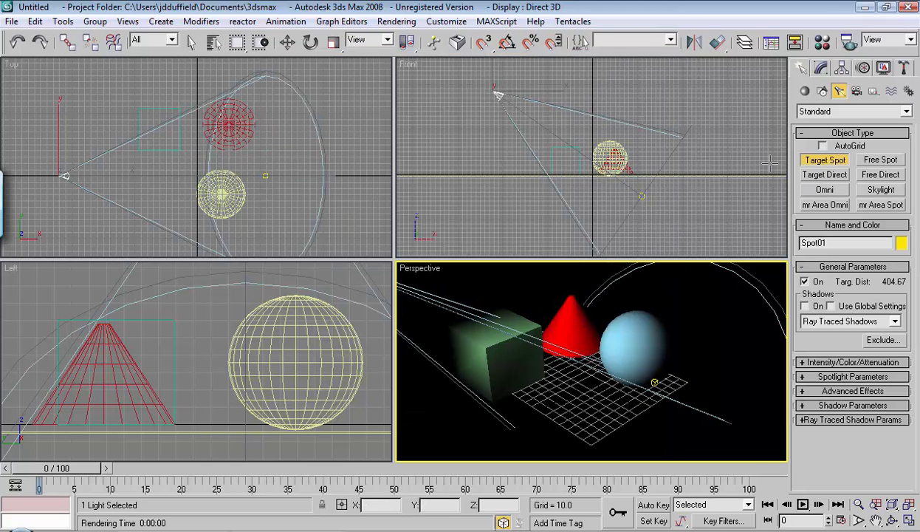
- Select the target spotlight and examine its modifiable parameter groups, including the shadow parameters
{"action": "left_click", "coordinate": [288, 42]}
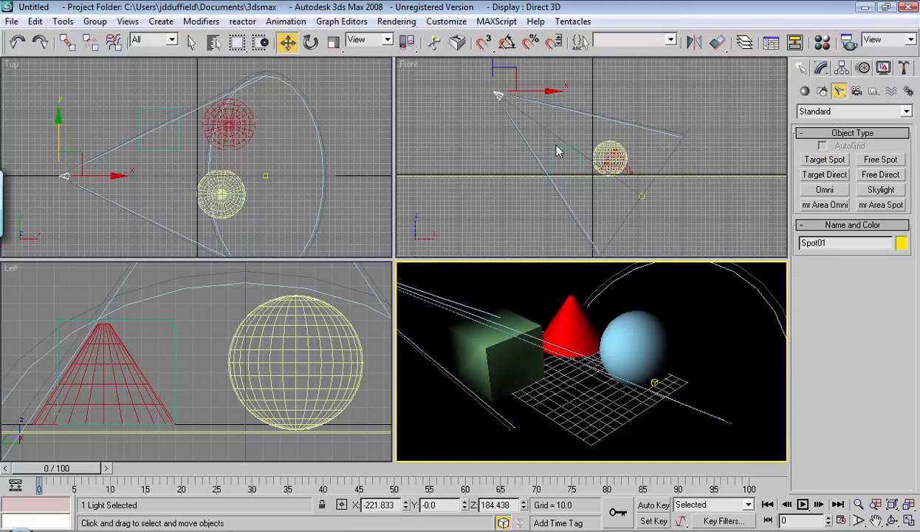
{"action": "left_click", "coordinate": [497, 94]}
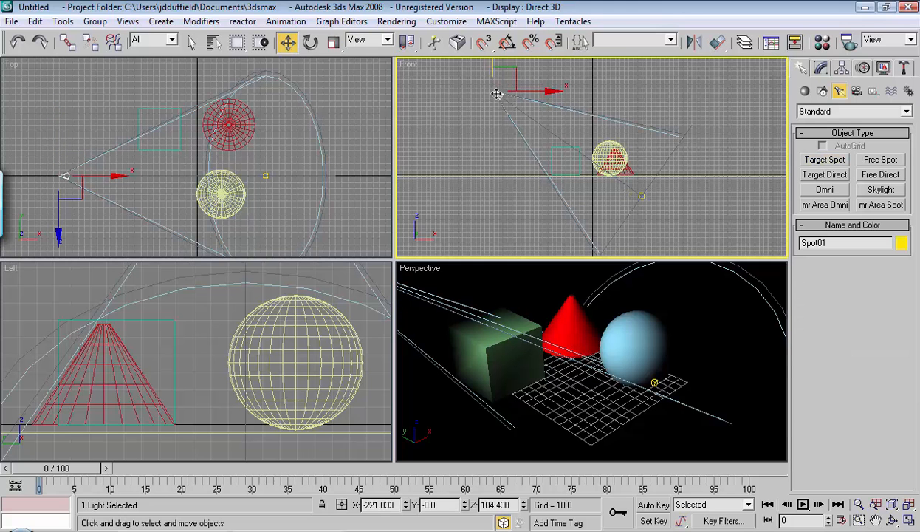
{"action": "left_click", "coordinate": [822, 70]}
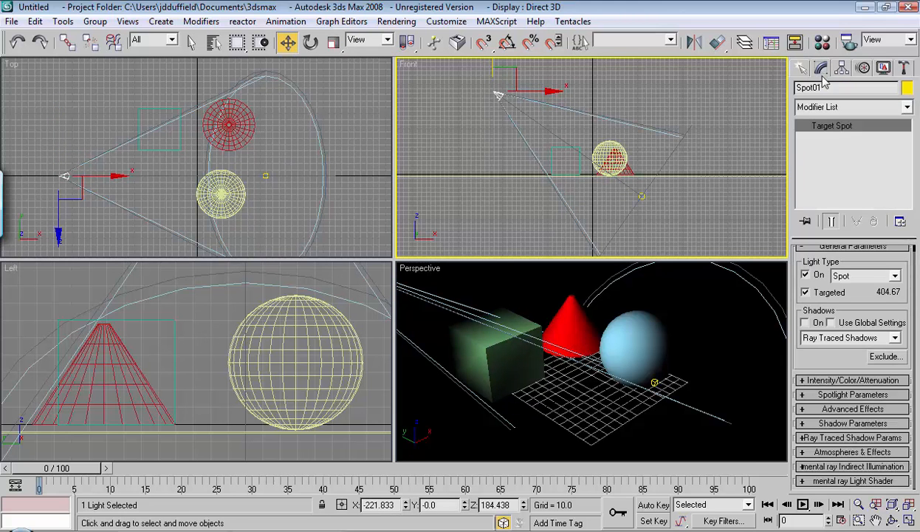
{"action": "scroll", "coordinate": [877, 248], "scroll_direction": "up", "scroll_amount": 1}
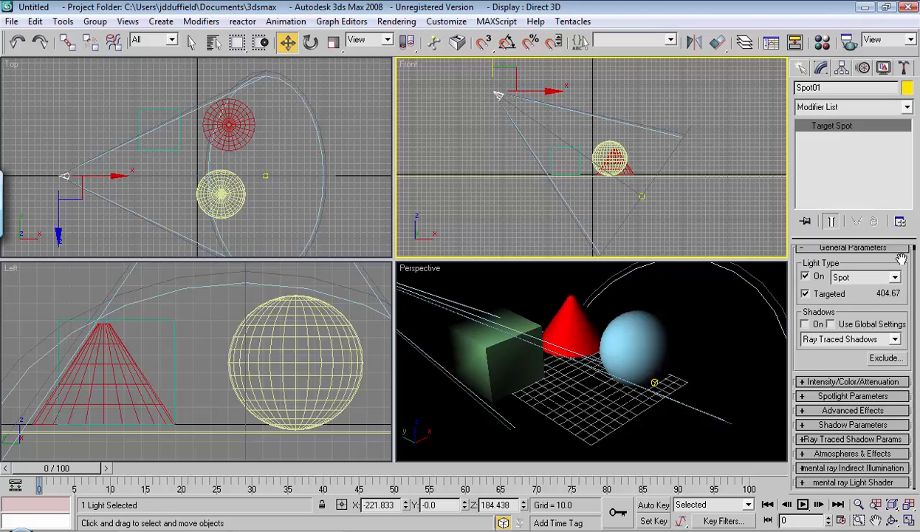
{"action": "left_click", "coordinate": [805, 254]}
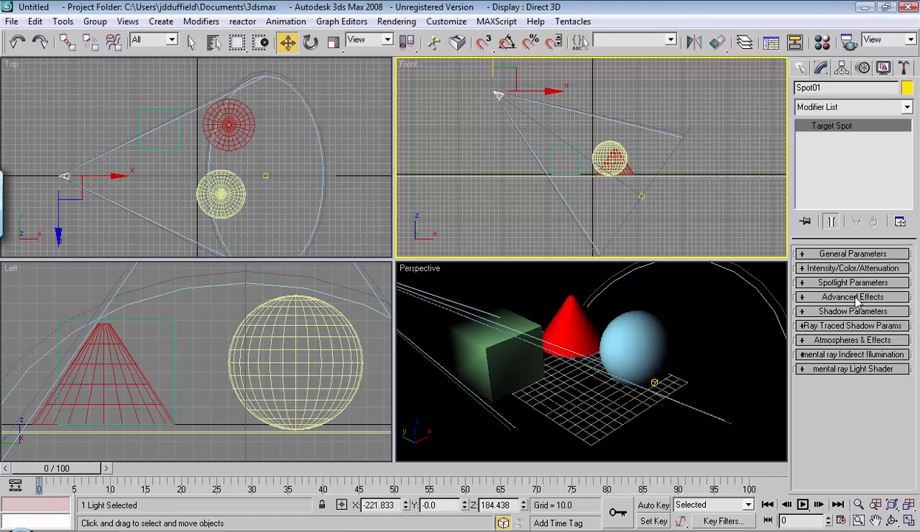
{"action": "left_click", "coordinate": [804, 313]}
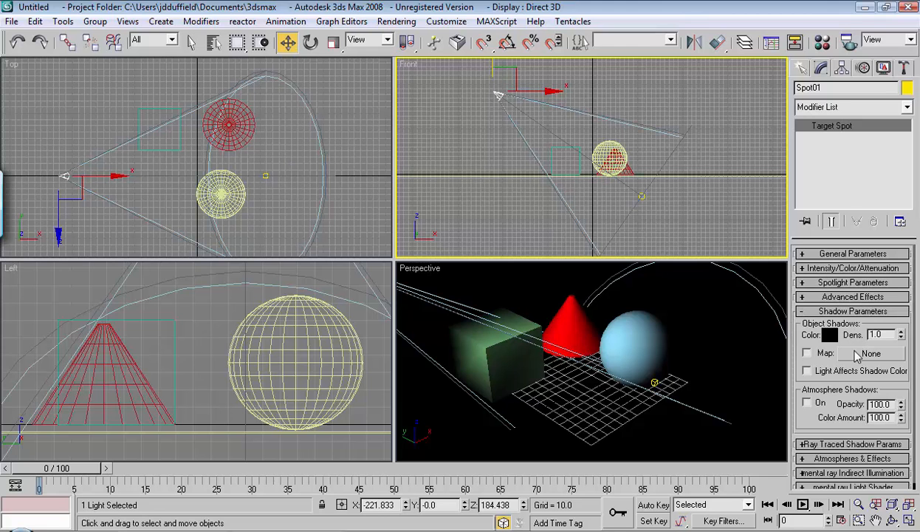
{"action": "left_click", "coordinate": [804, 312]}
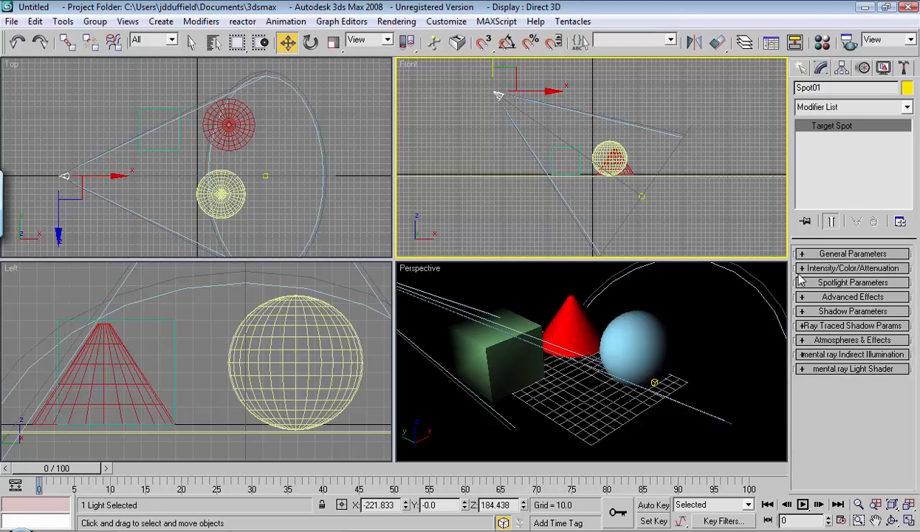
- Turn on Ray Traced Shadows for the target spotlight and render the Perspective view
{"action": "left_click", "coordinate": [804, 254]}
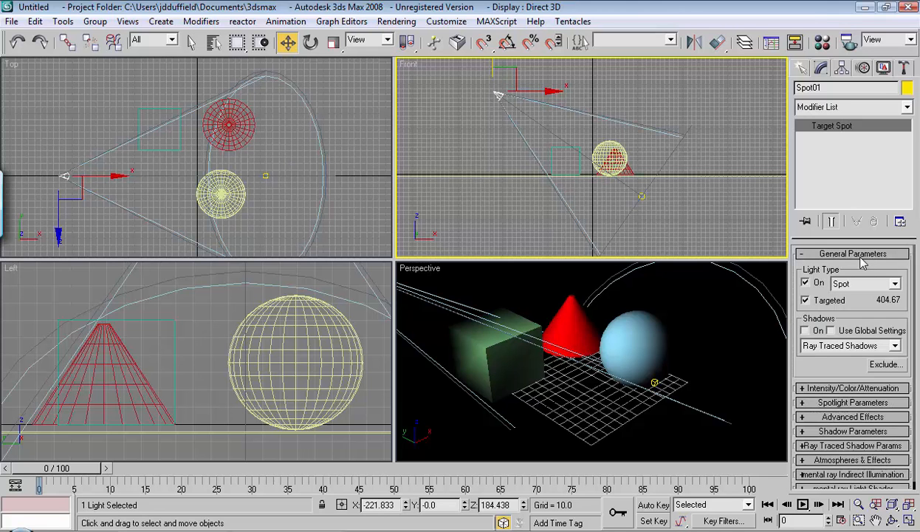
{"action": "left_click", "coordinate": [804, 330]}
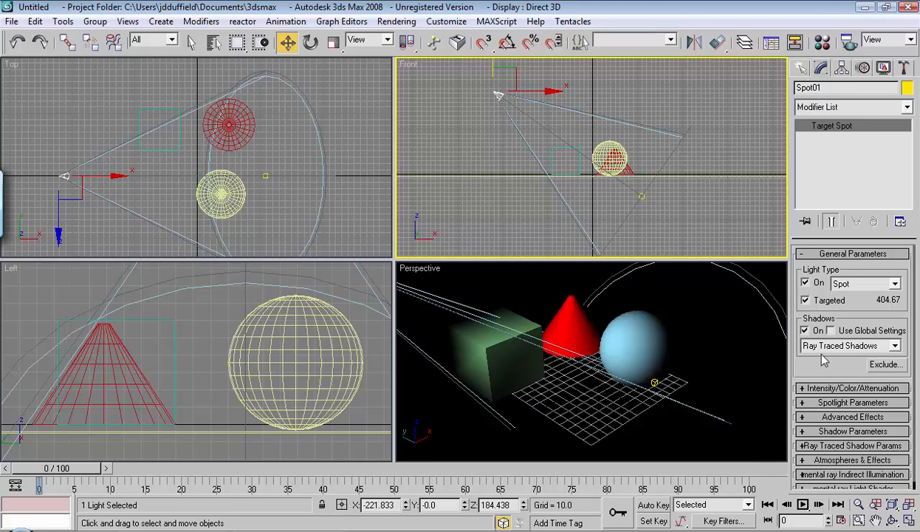
{"action": "right_click", "coordinate": [698, 299]}
{"action": "key", "text": "shift+q"}
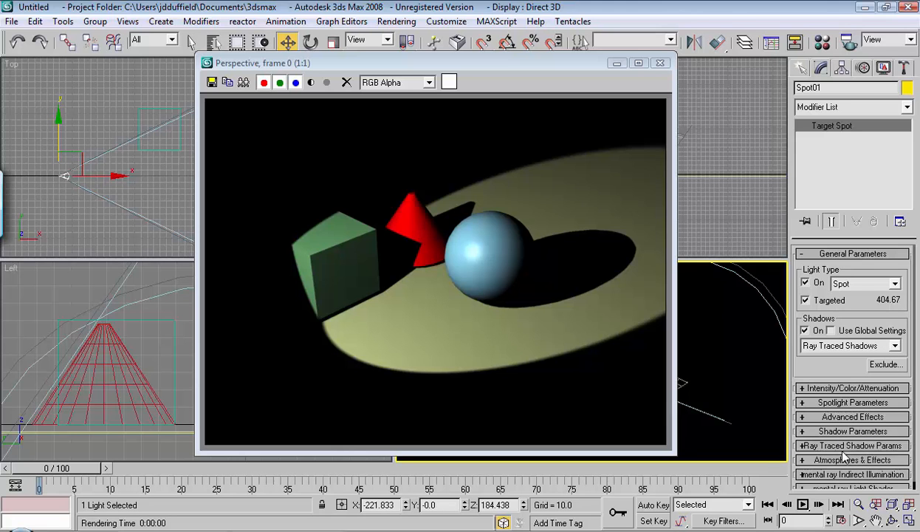
{"action": "scroll", "coordinate": [883, 317], "scroll_direction": "down", "scroll_amount": 1}
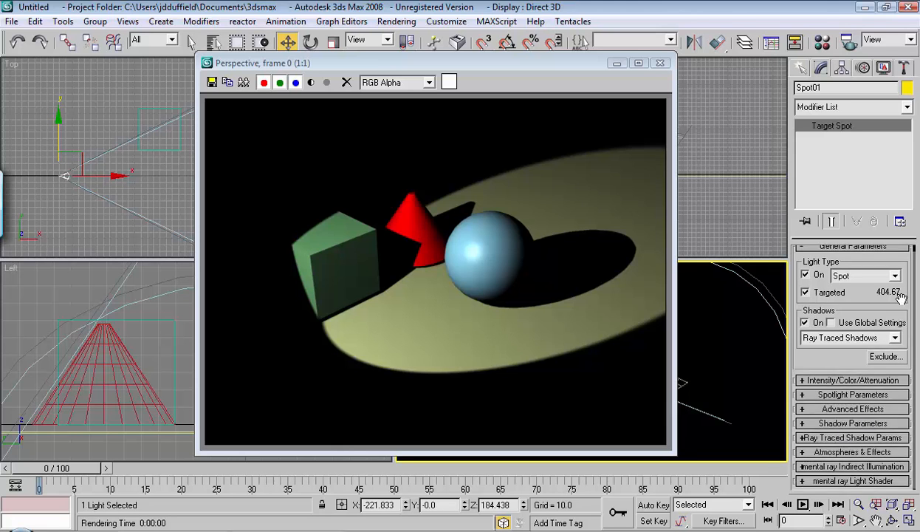